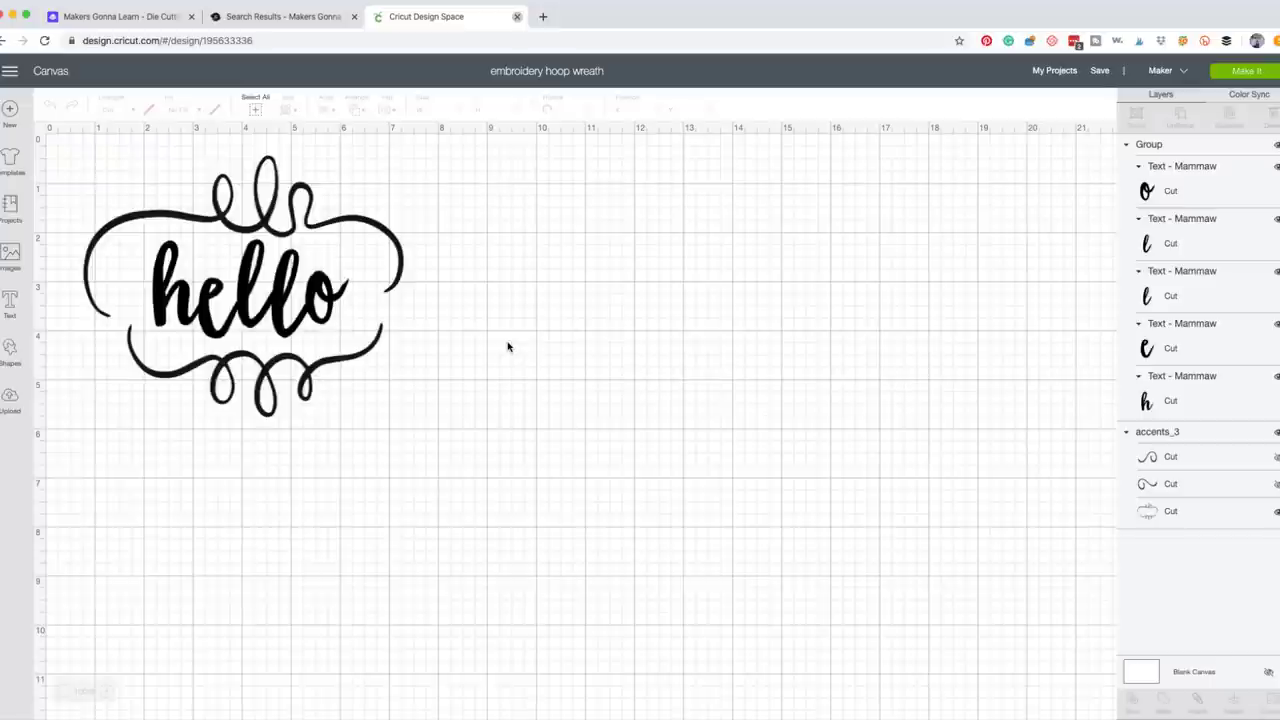
Examine the existing hello text group and the flourish frame around it by selecting each in turn.
mouse_move(393, 260)
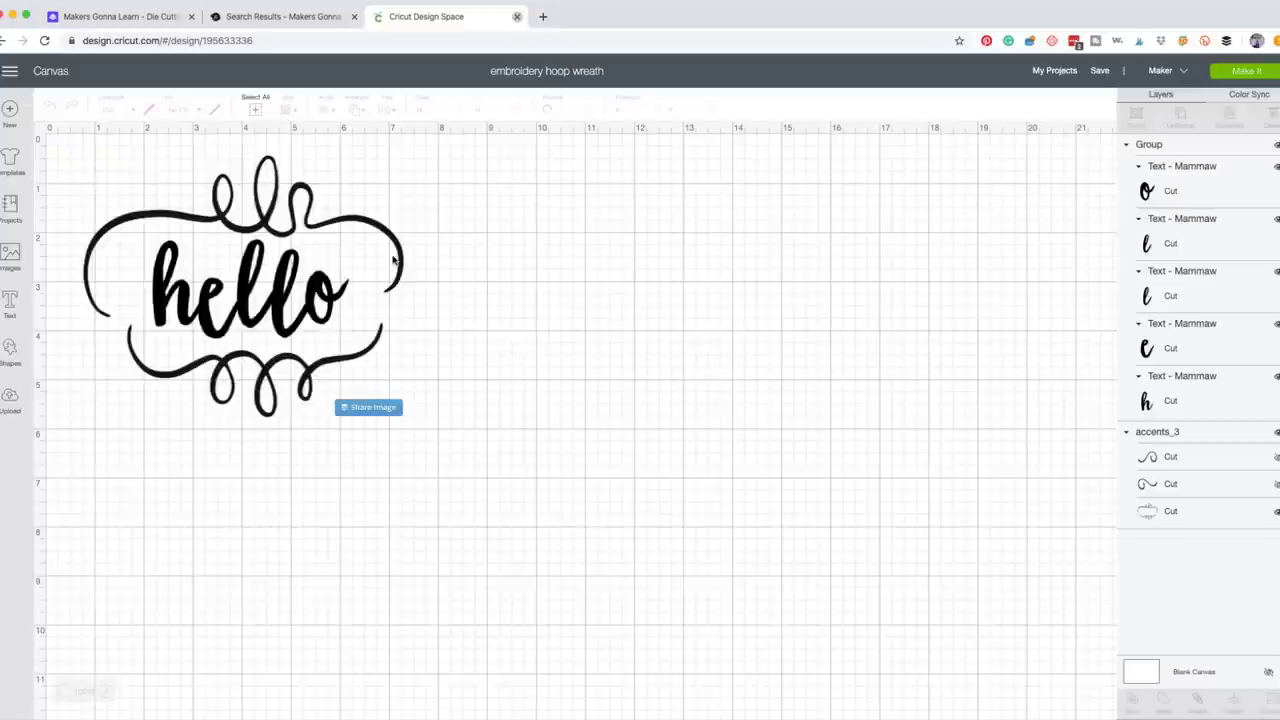
click(276, 302)
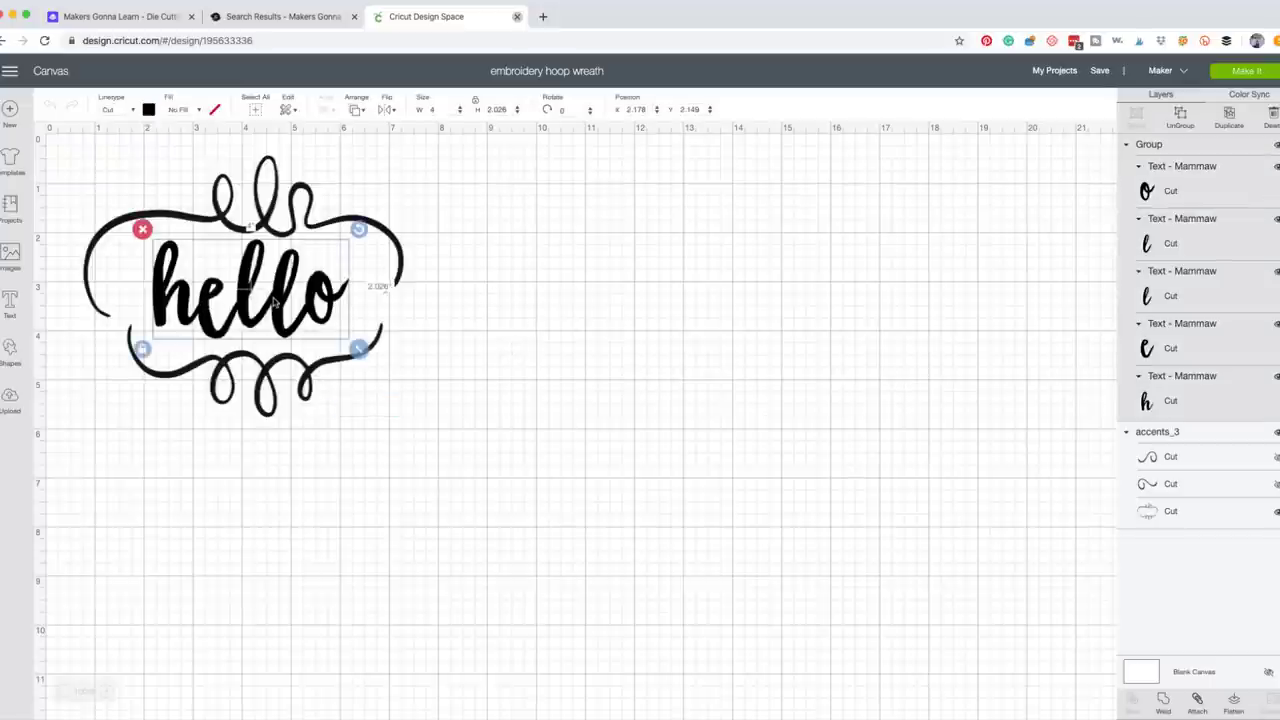
click(434, 337)
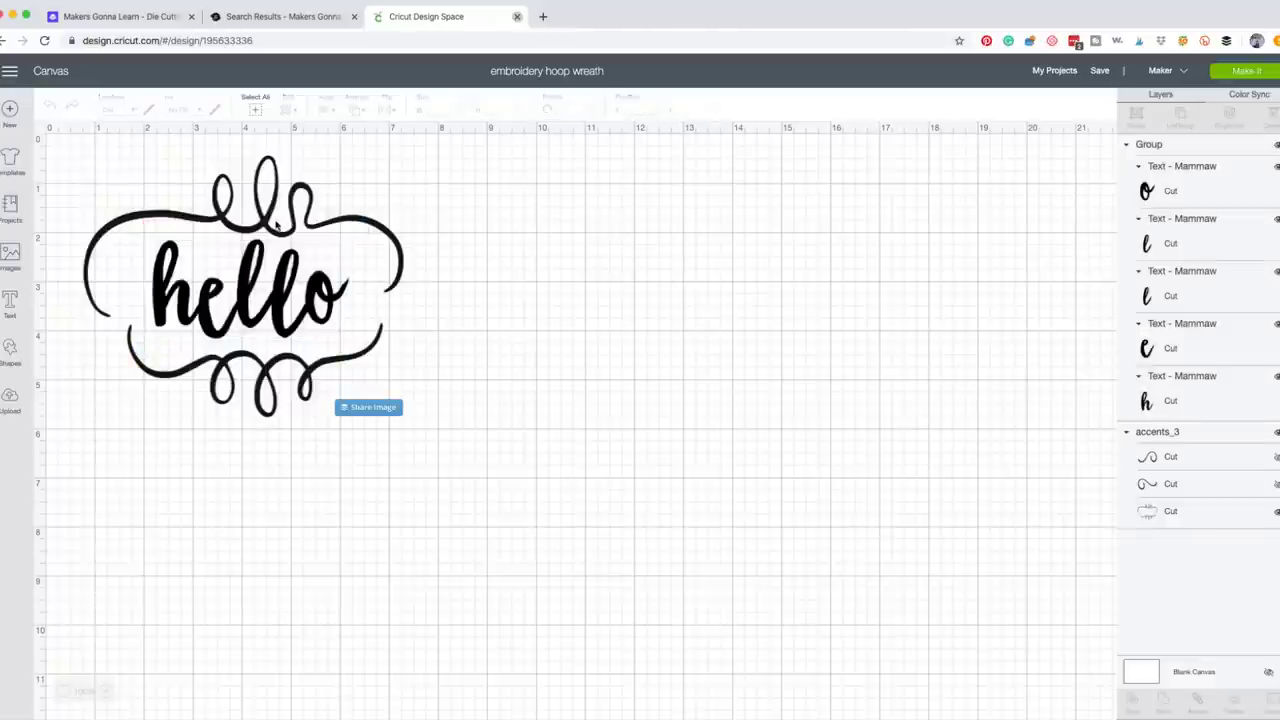
click(280, 228)
click(276, 312)
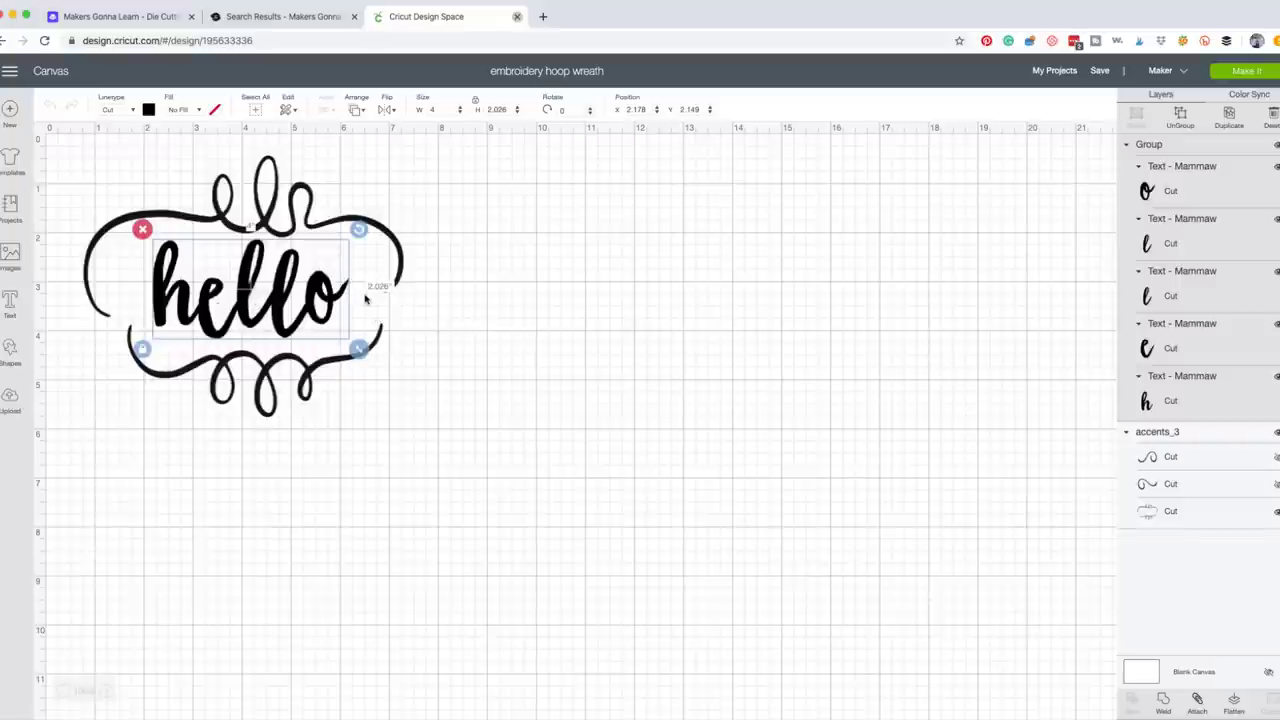
mouse_move(354, 194)
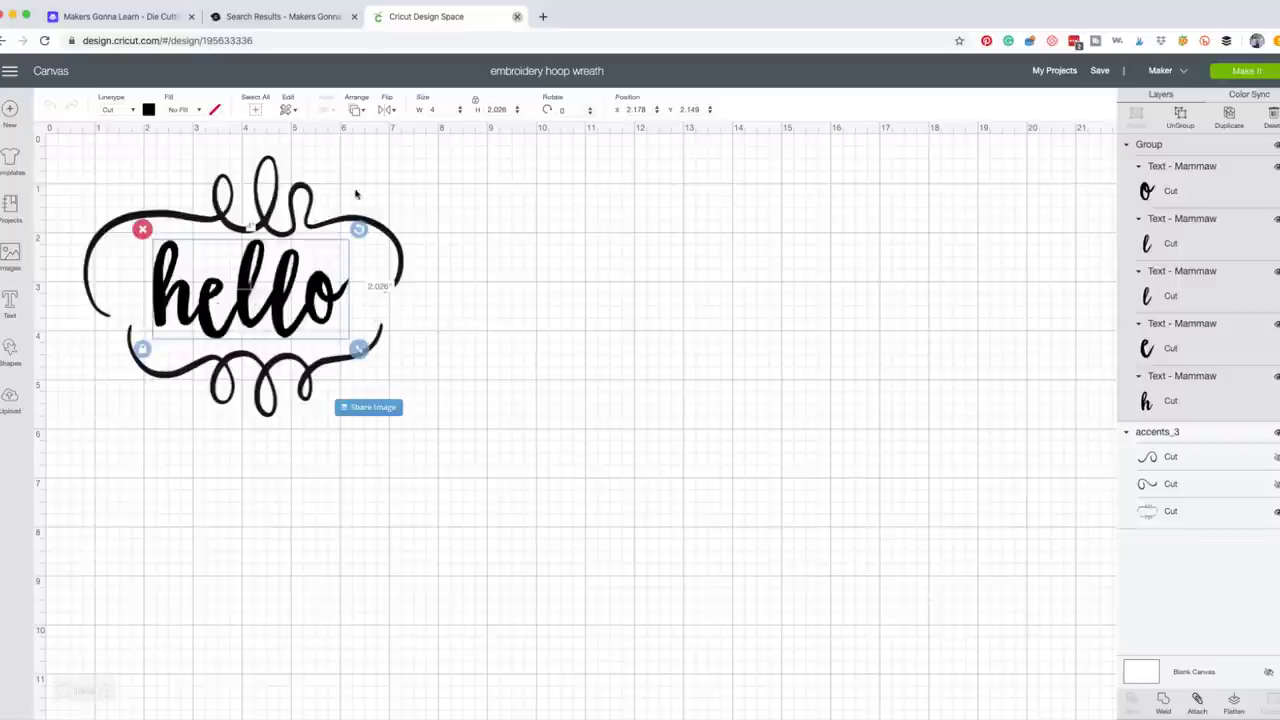
click(294, 196)
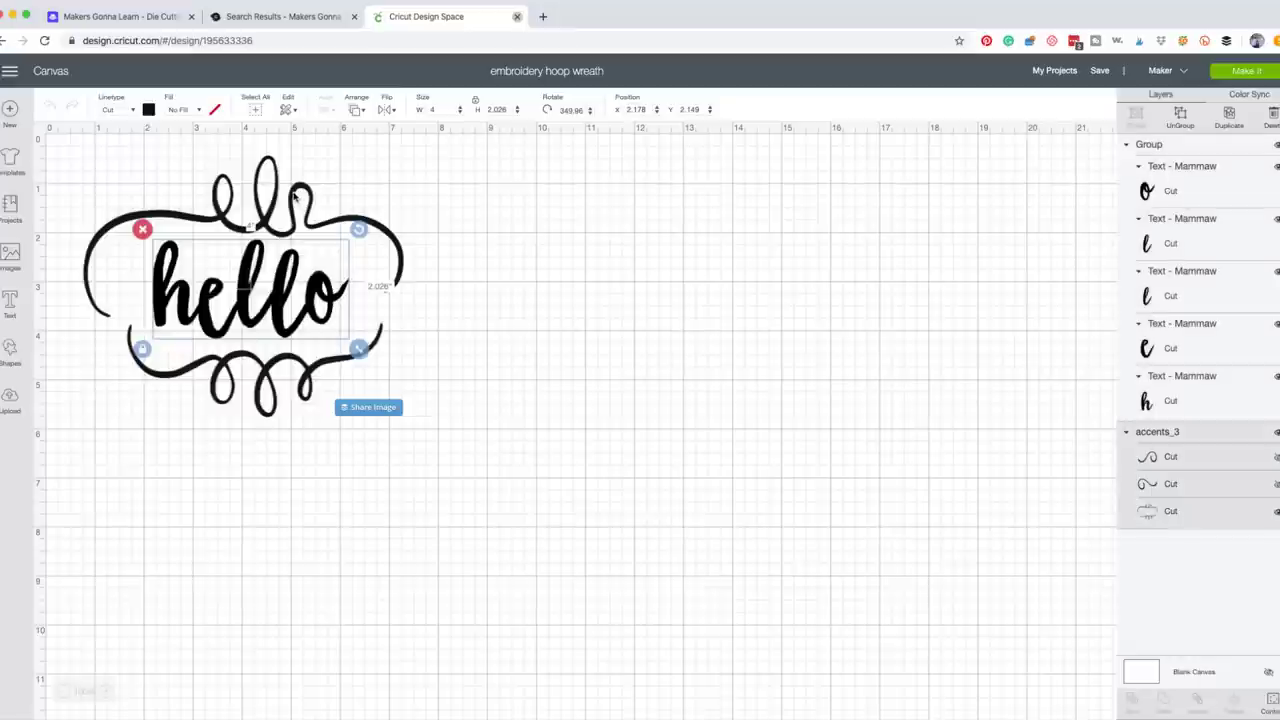
click(574, 342)
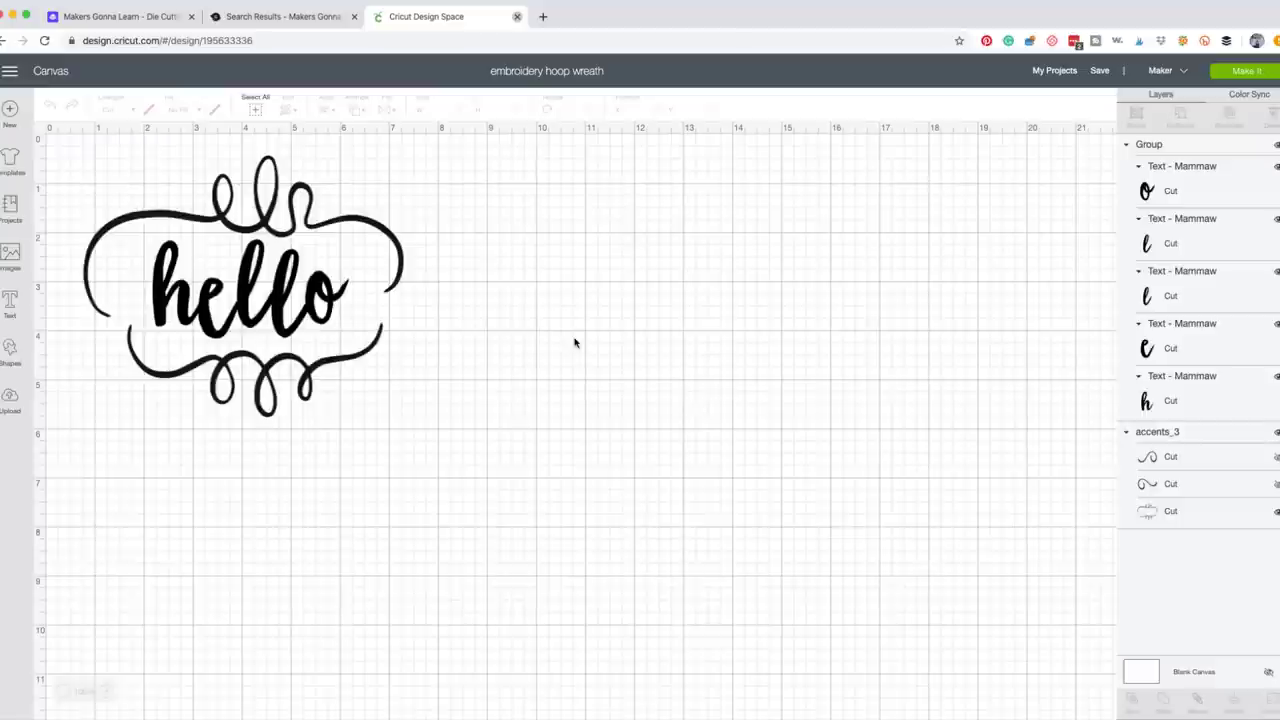
mouse_move(274, 197)
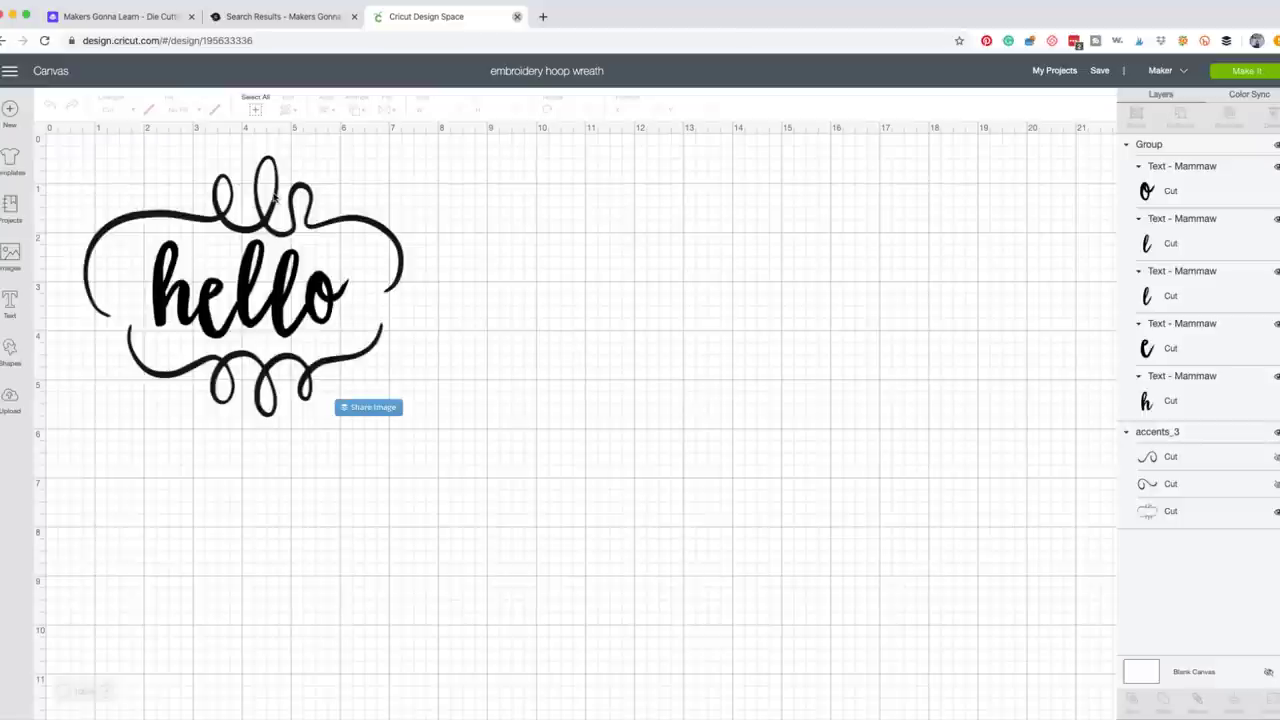
click(274, 197)
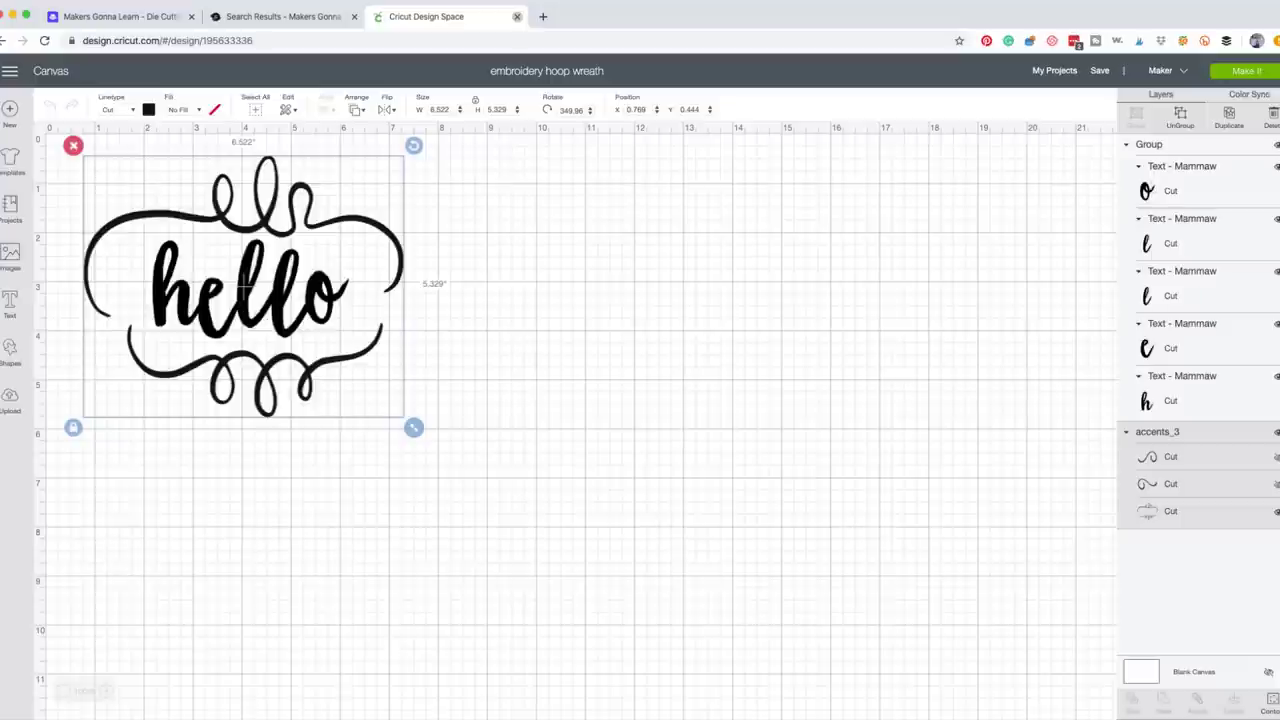
Hide the existing hello letter group and the original accents_3 artwork on the canvas.
click(1277, 147)
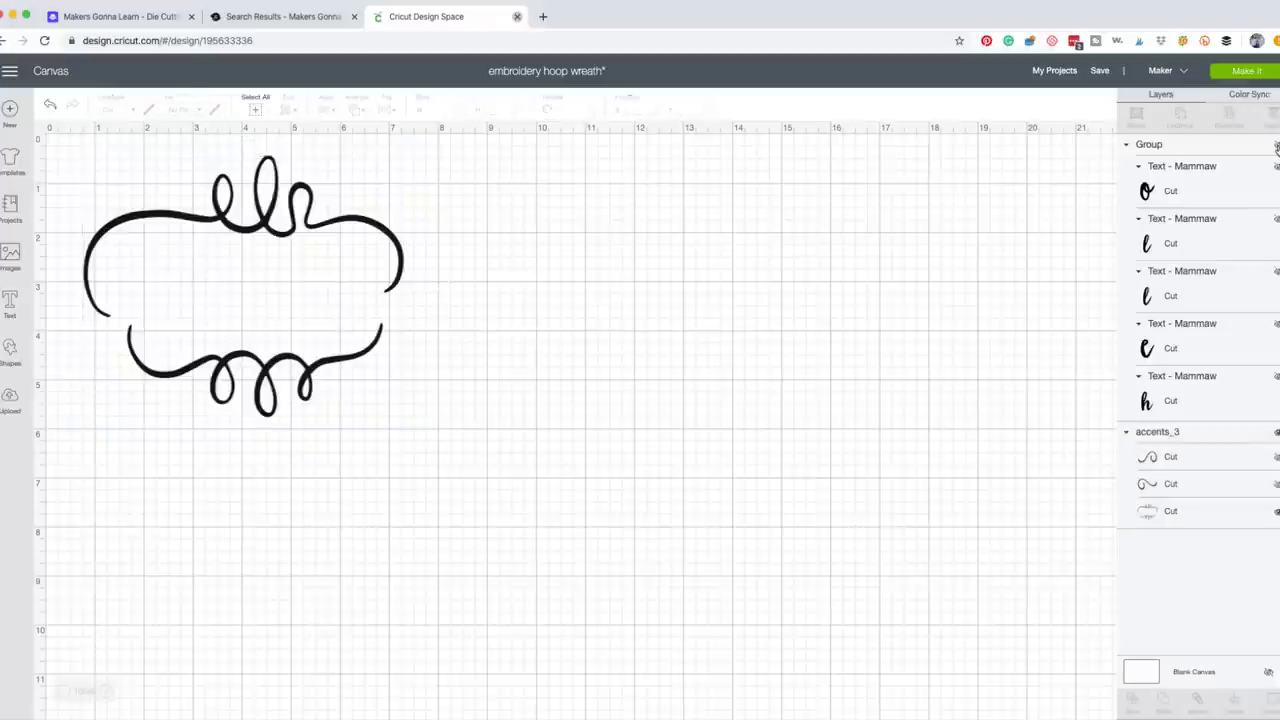
click(1277, 432)
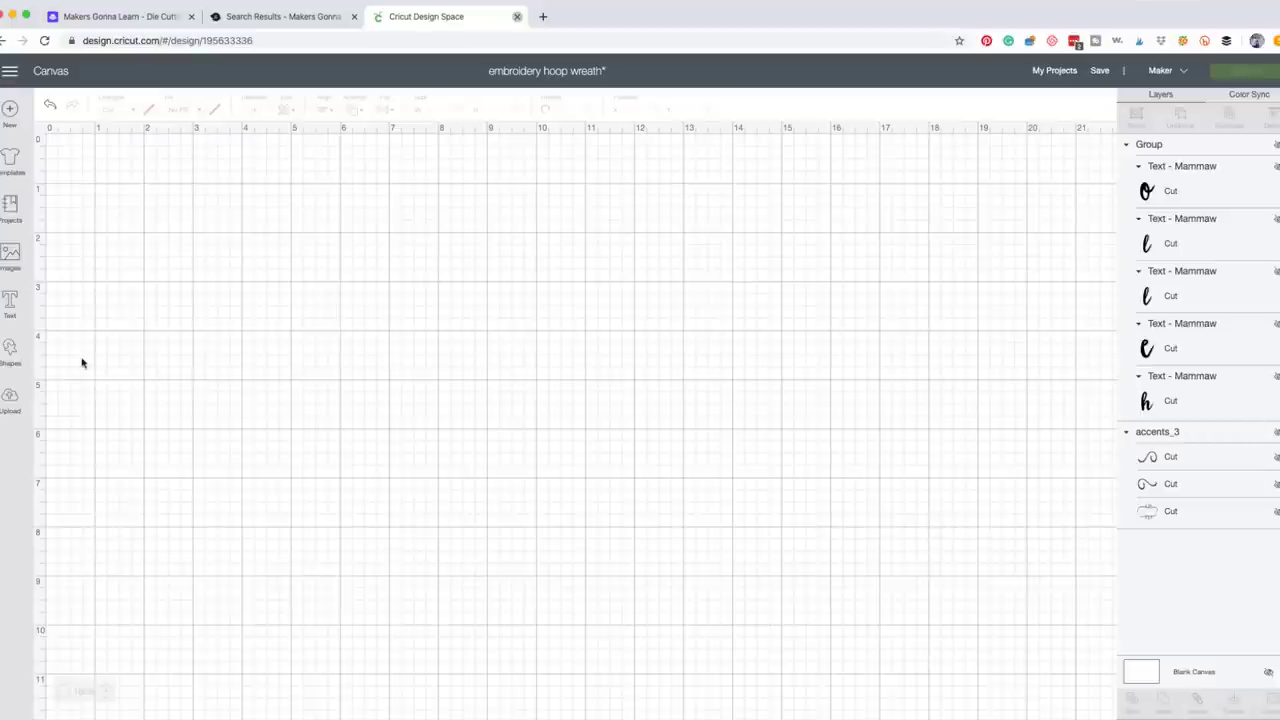
Insert the previously uploaded flourish accents image and place it near the canvas's upper-left corner.
click(10, 397)
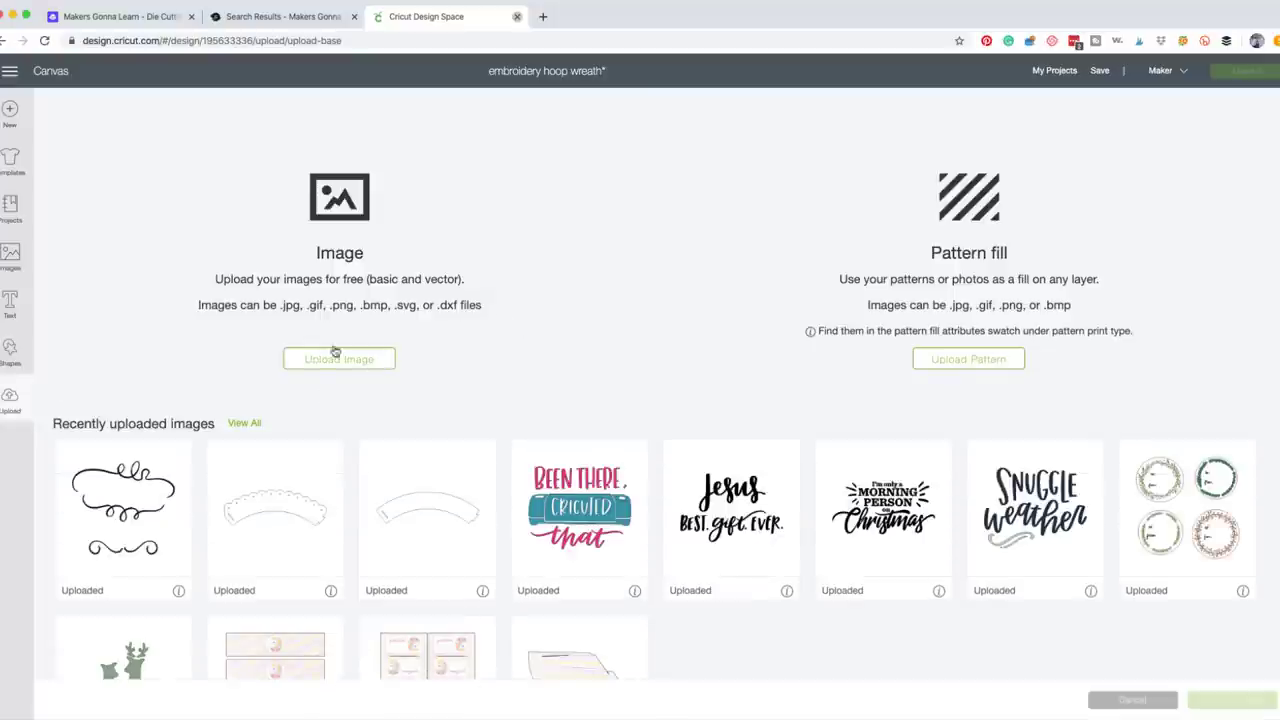
click(152, 491)
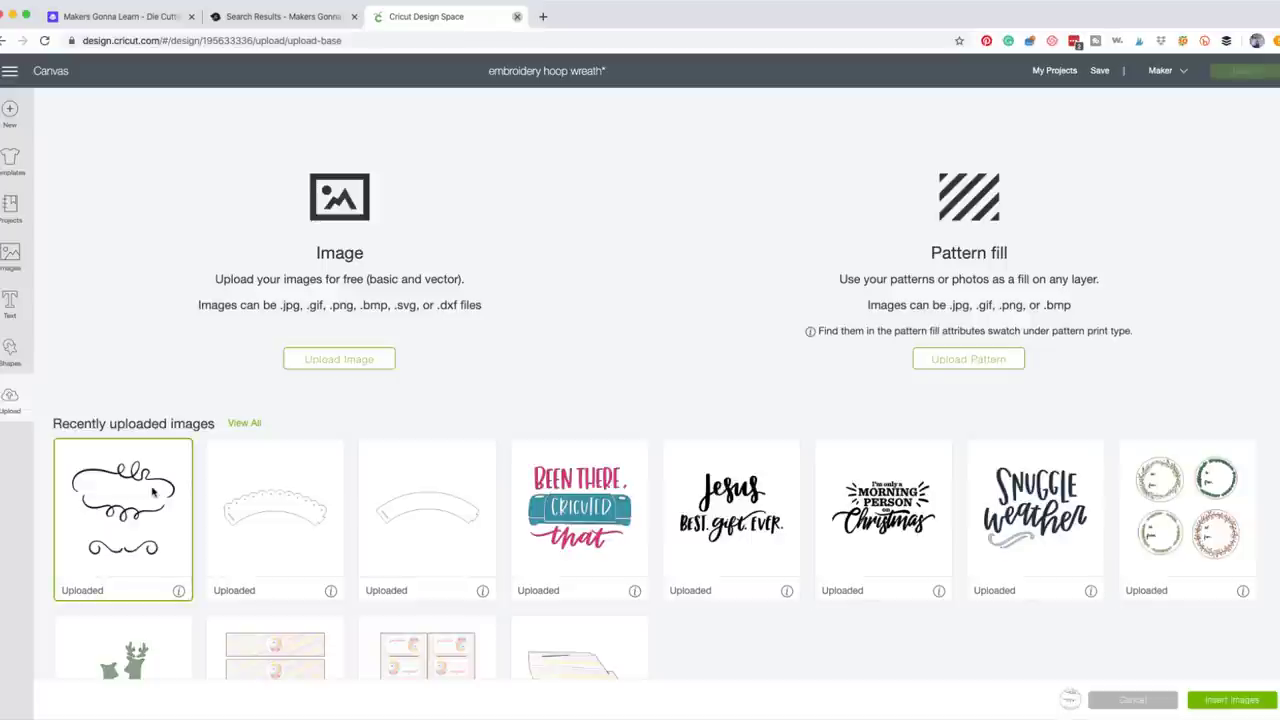
click(1248, 700)
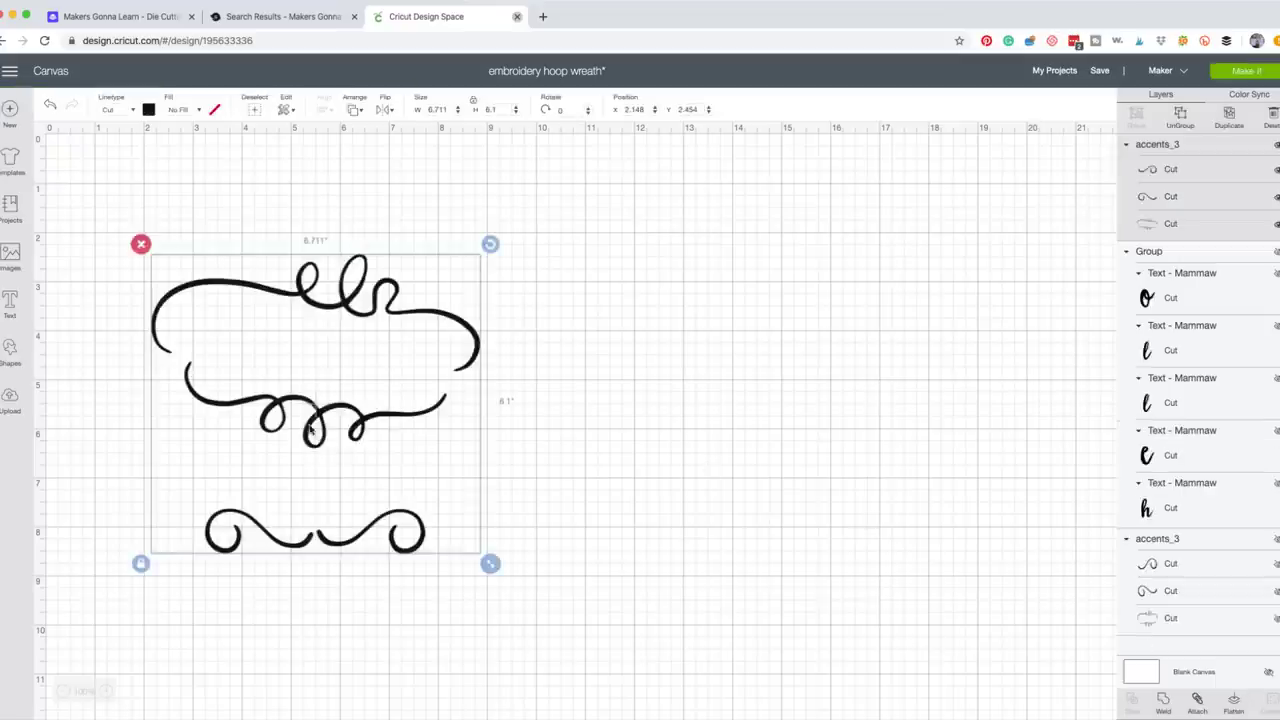
drag(313, 432, 258, 310)
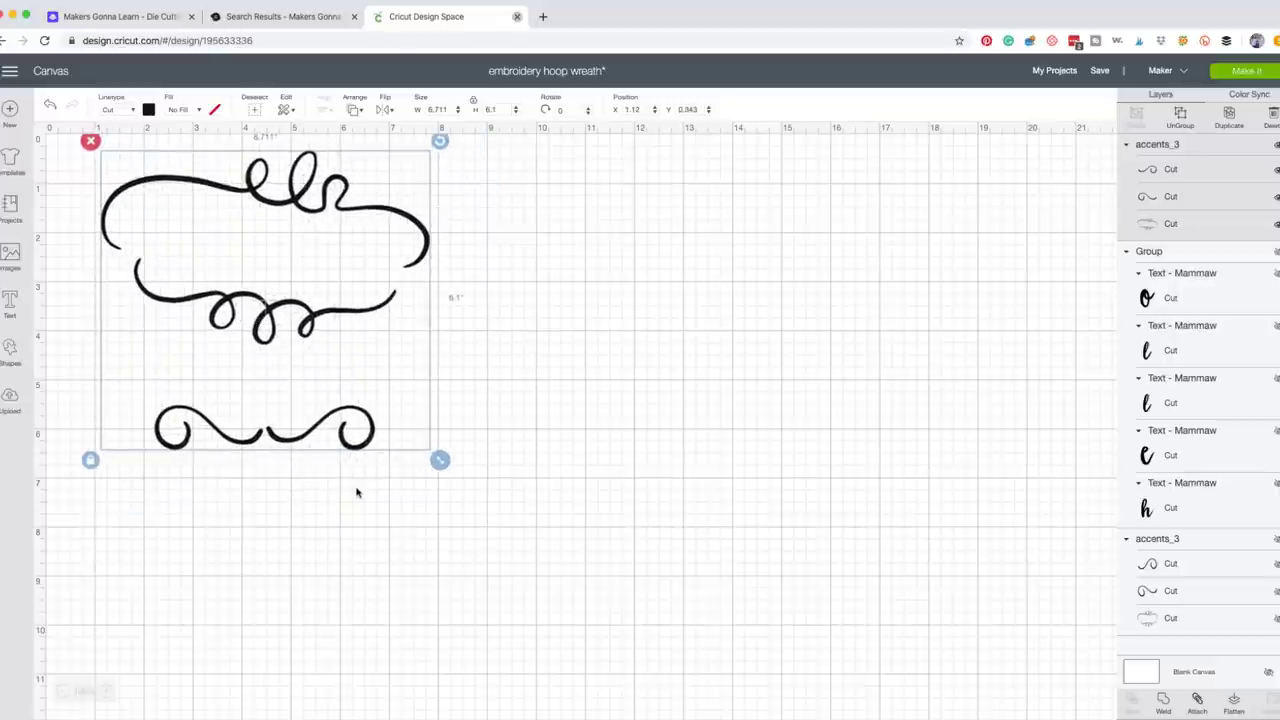
click(545, 455)
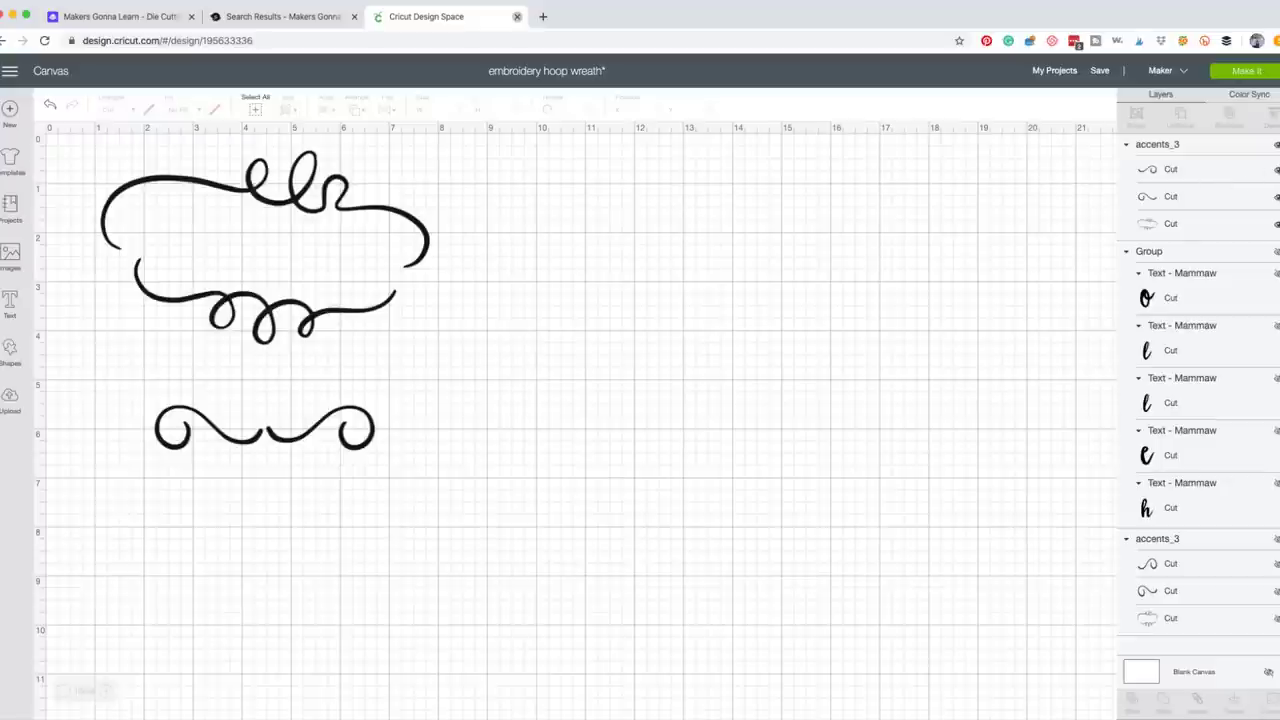
Hide the two small scroll layers of the newly inserted accents_3 image, keeping only the frame layer shown.
key(ctrl+z)
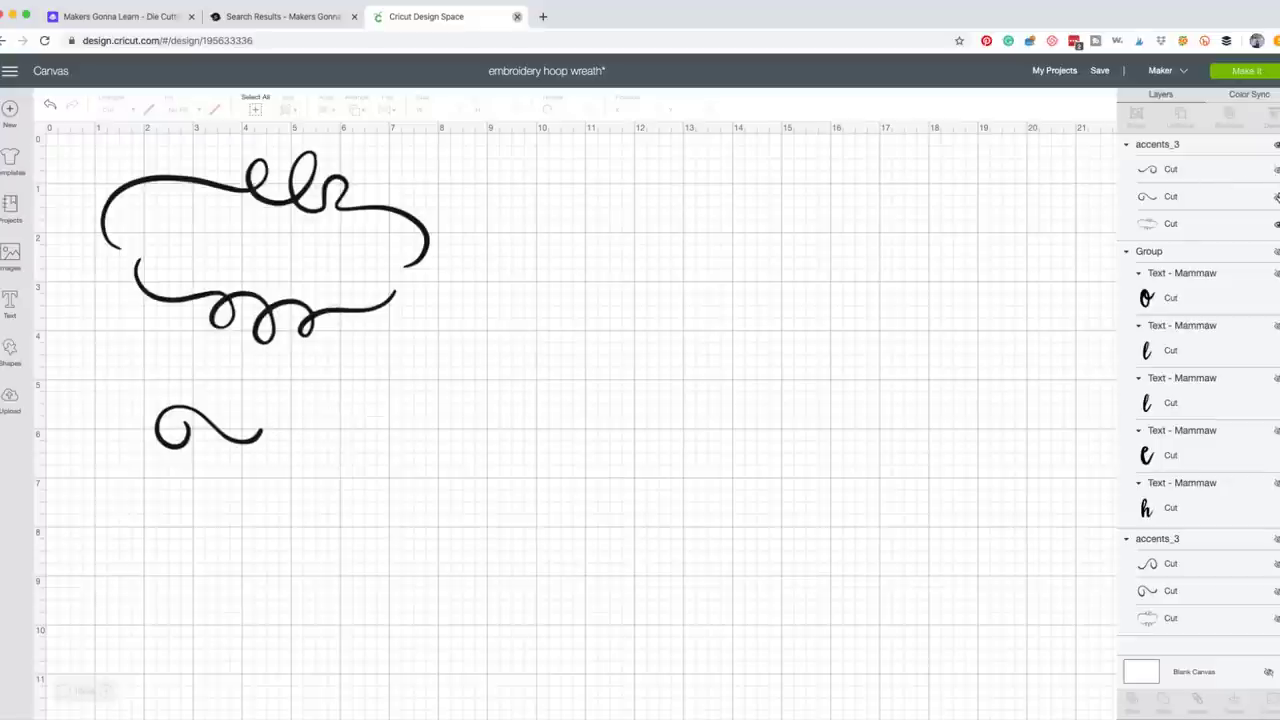
key(ctrl+z)
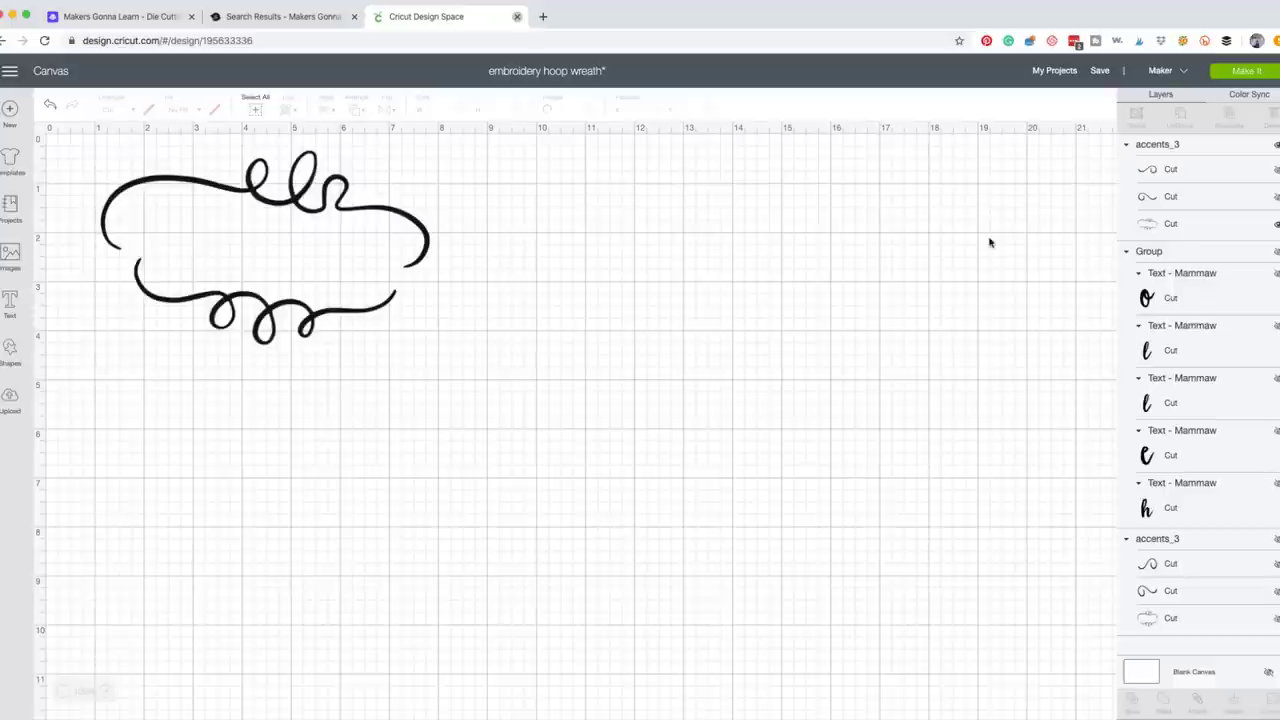
mouse_move(89, 280)
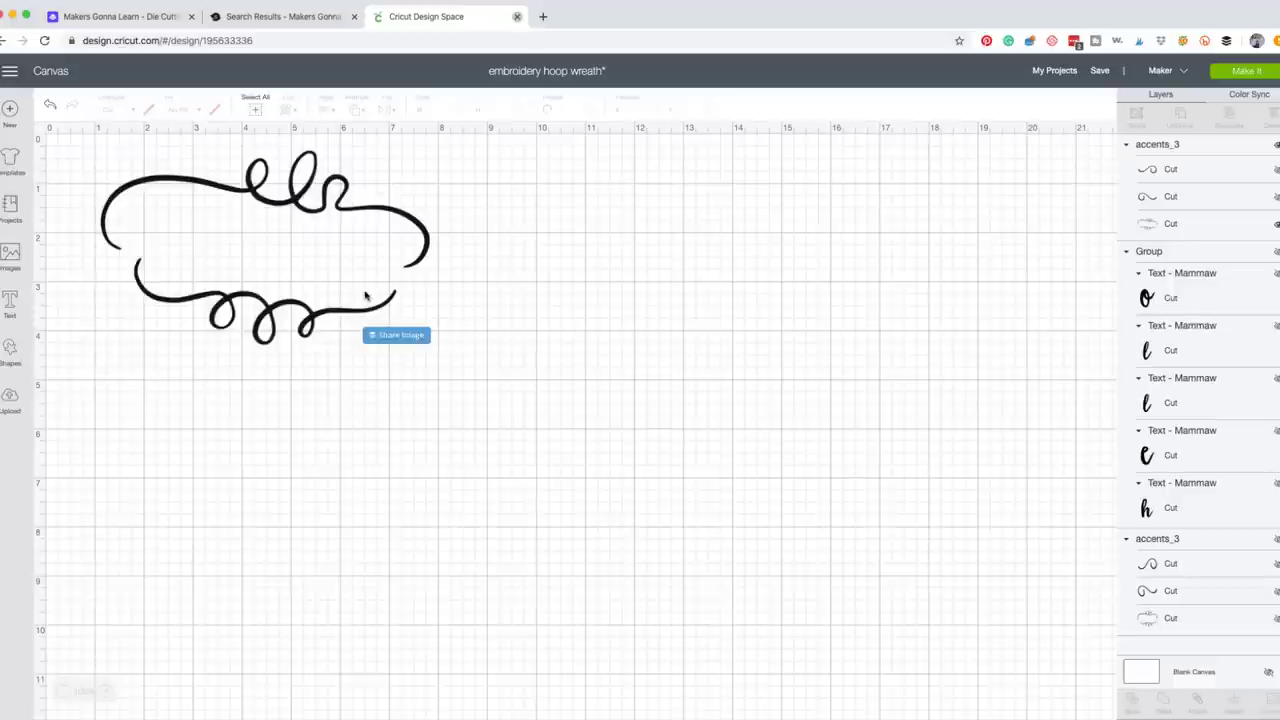
Unlock the flourish frame's proportions and stretch it freehand to about 6.88 by 4.96 inches.
drag(326, 331, 322, 366)
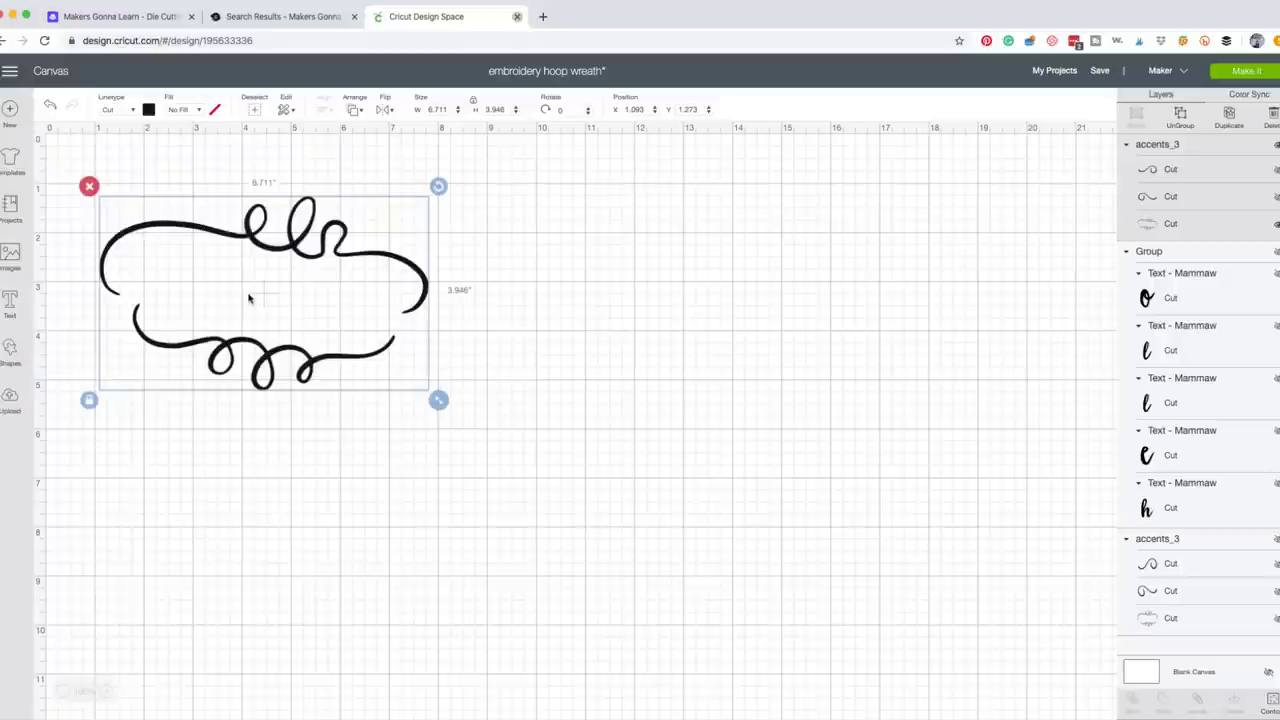
drag(256, 355, 268, 303)
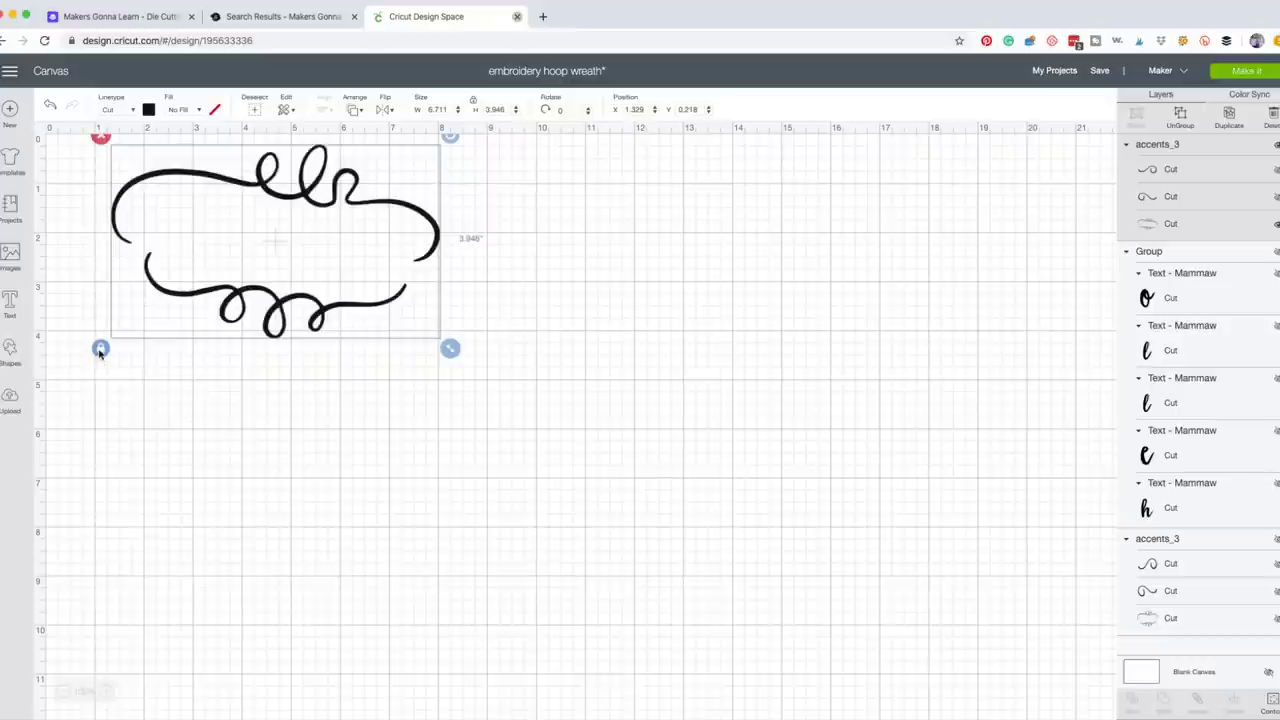
click(100, 349)
drag(296, 265, 265, 285)
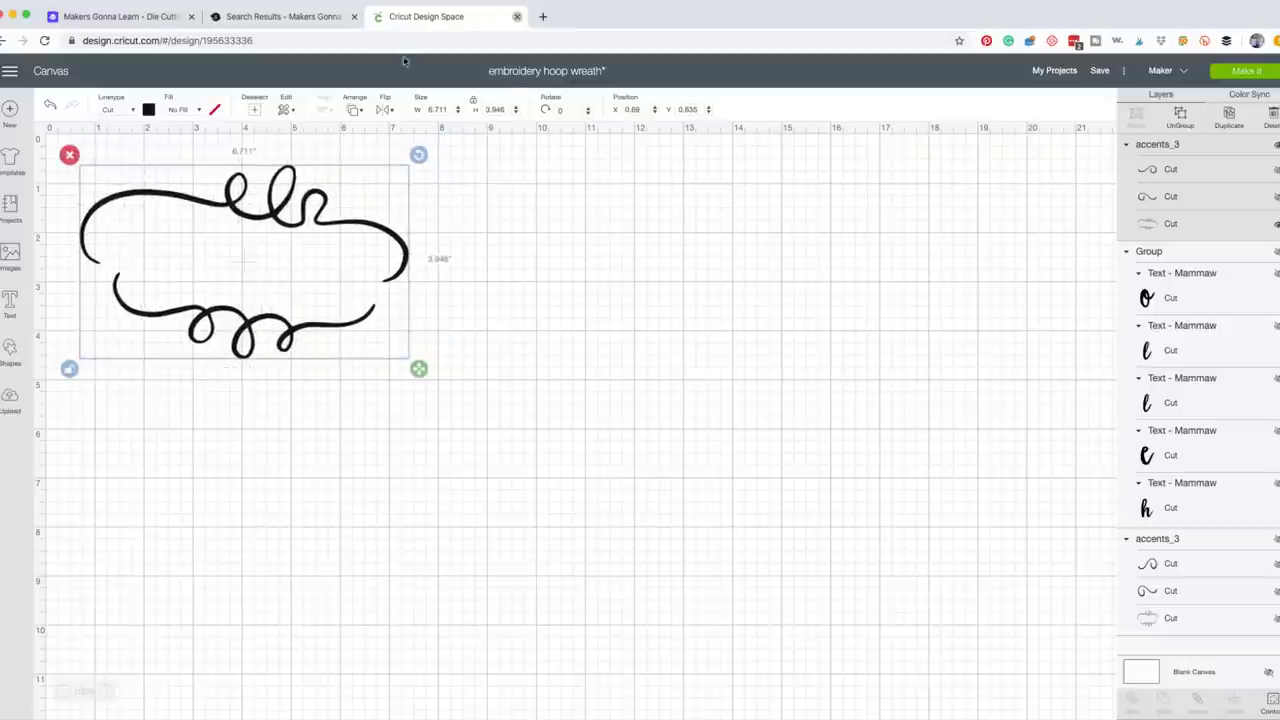
click(450, 112)
drag(450, 112, 434, 111)
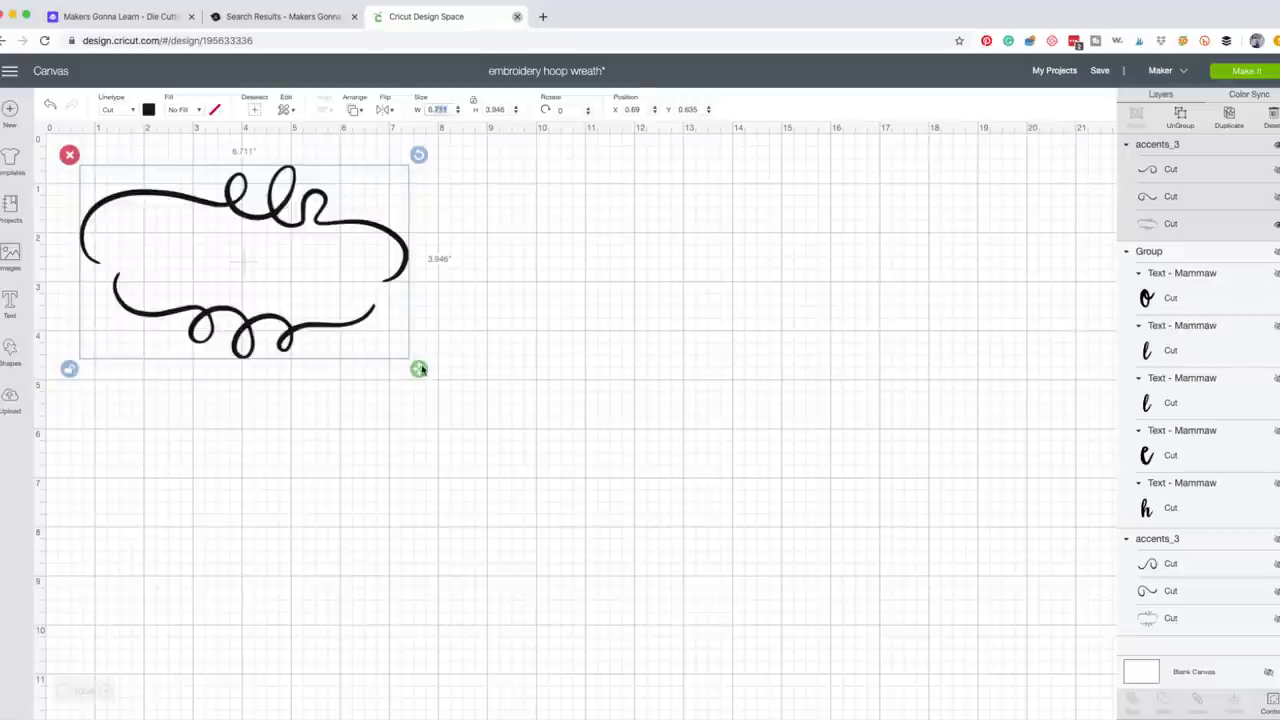
drag(420, 372, 424, 420)
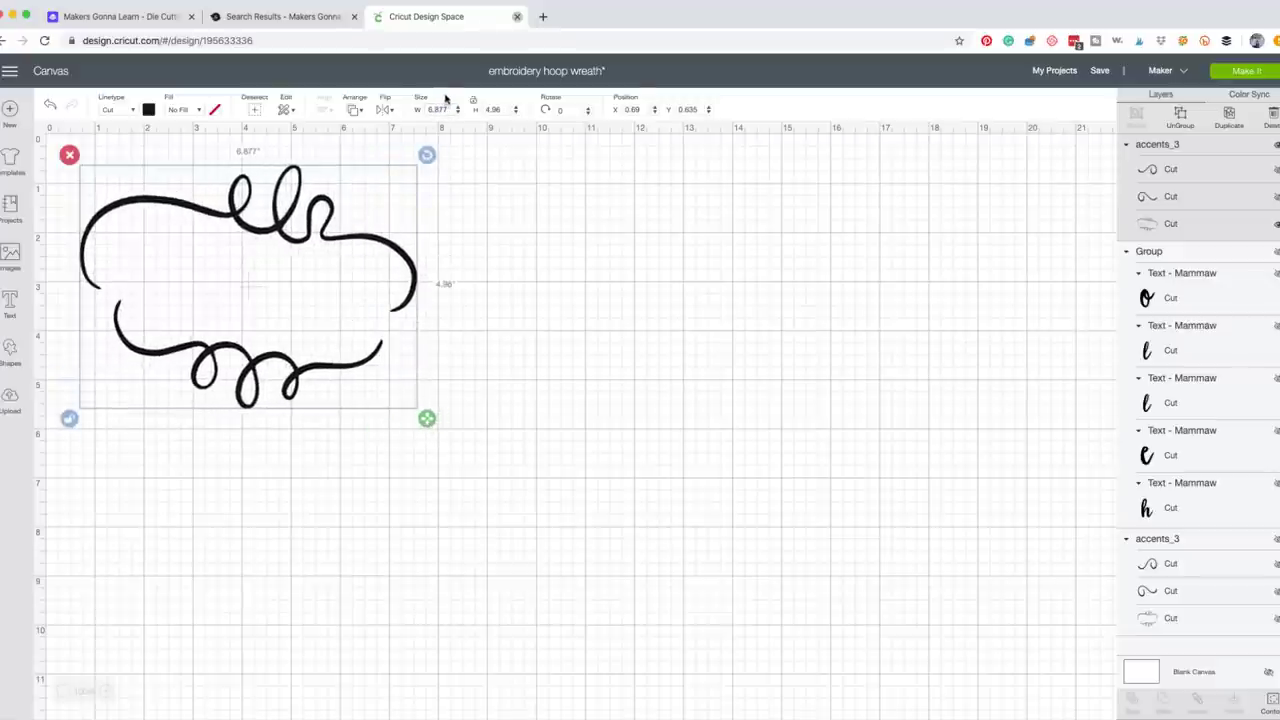
Set the flourish frame's width to 6.5 inches and its height to 5.25 inches.
drag(450, 112, 430, 111)
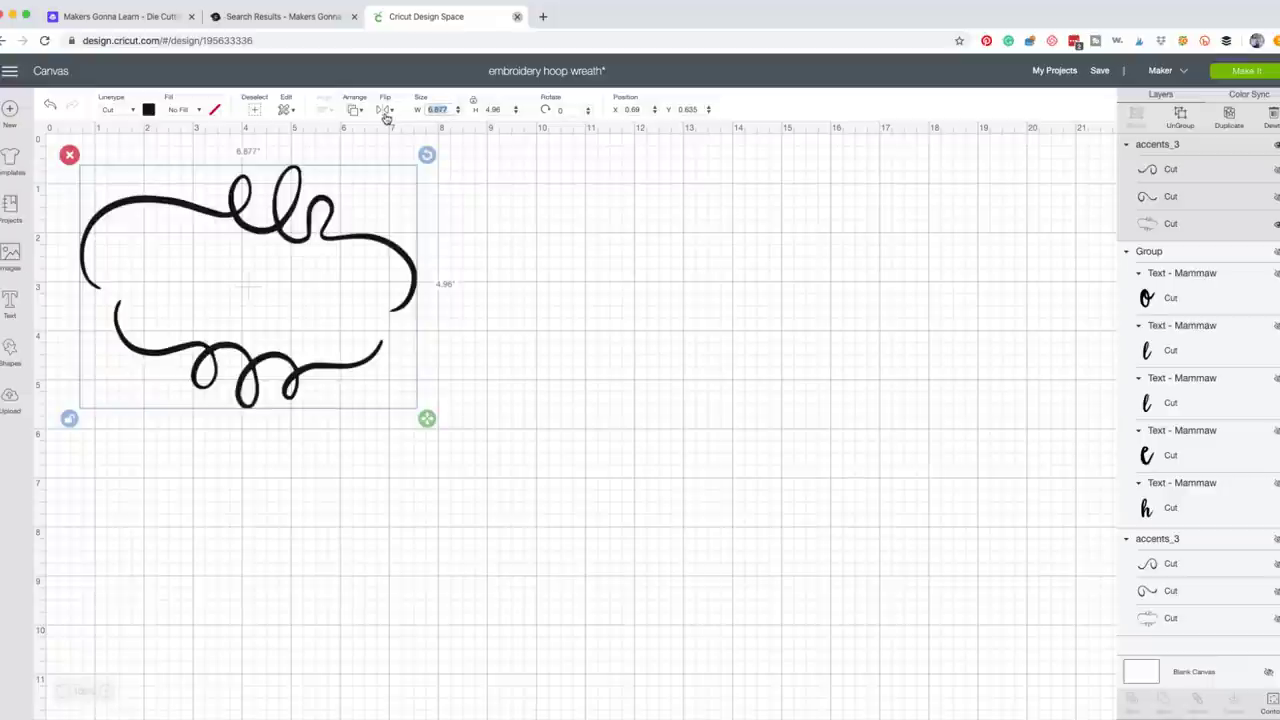
text(6.2)
key(BackSpace)
text(5)
key(Tab)
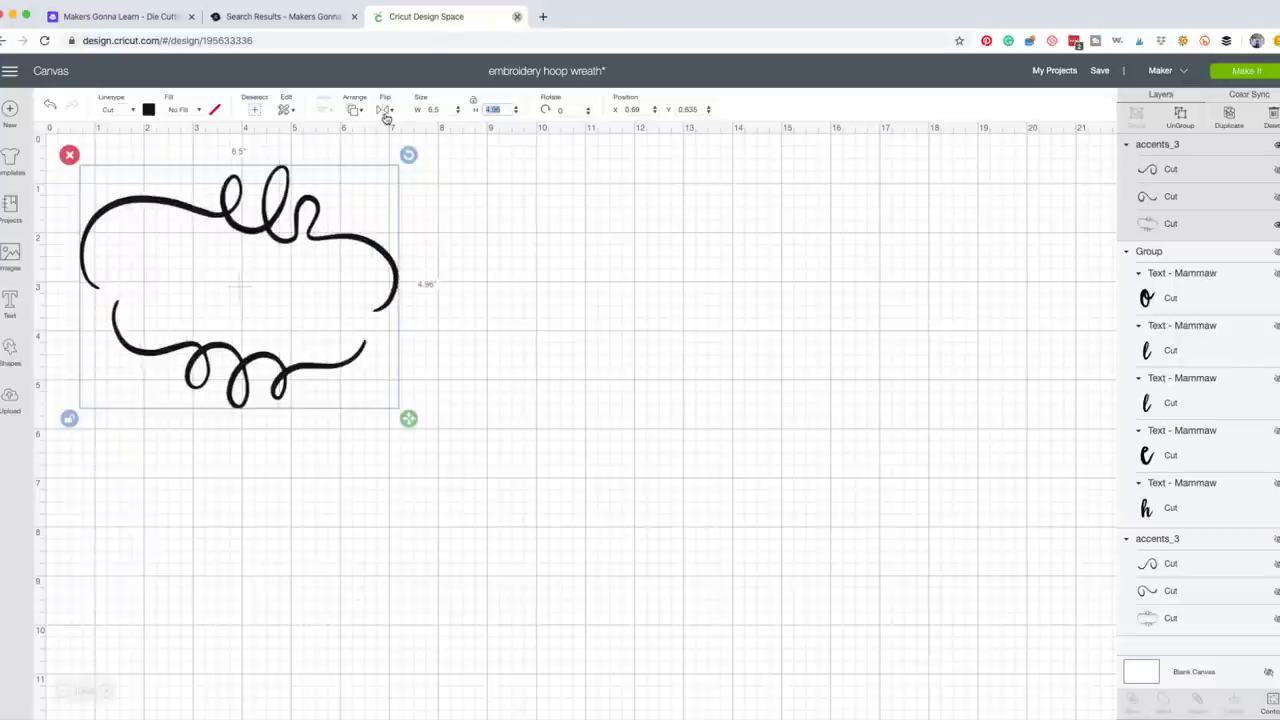
text(5.25)
key(Tab)
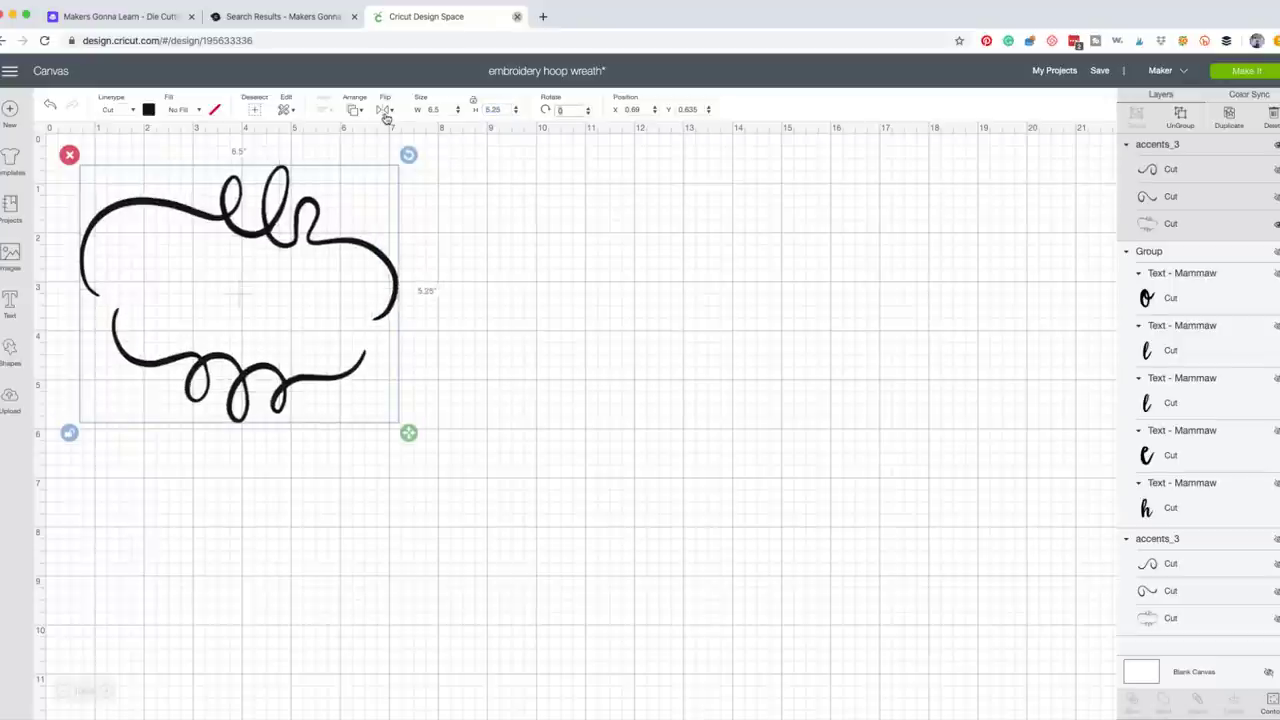
Rotate the flourish frame to about 352.75 degrees and place it at about X 0.42, Y 0.23 inches.
drag(273, 387, 261, 376)
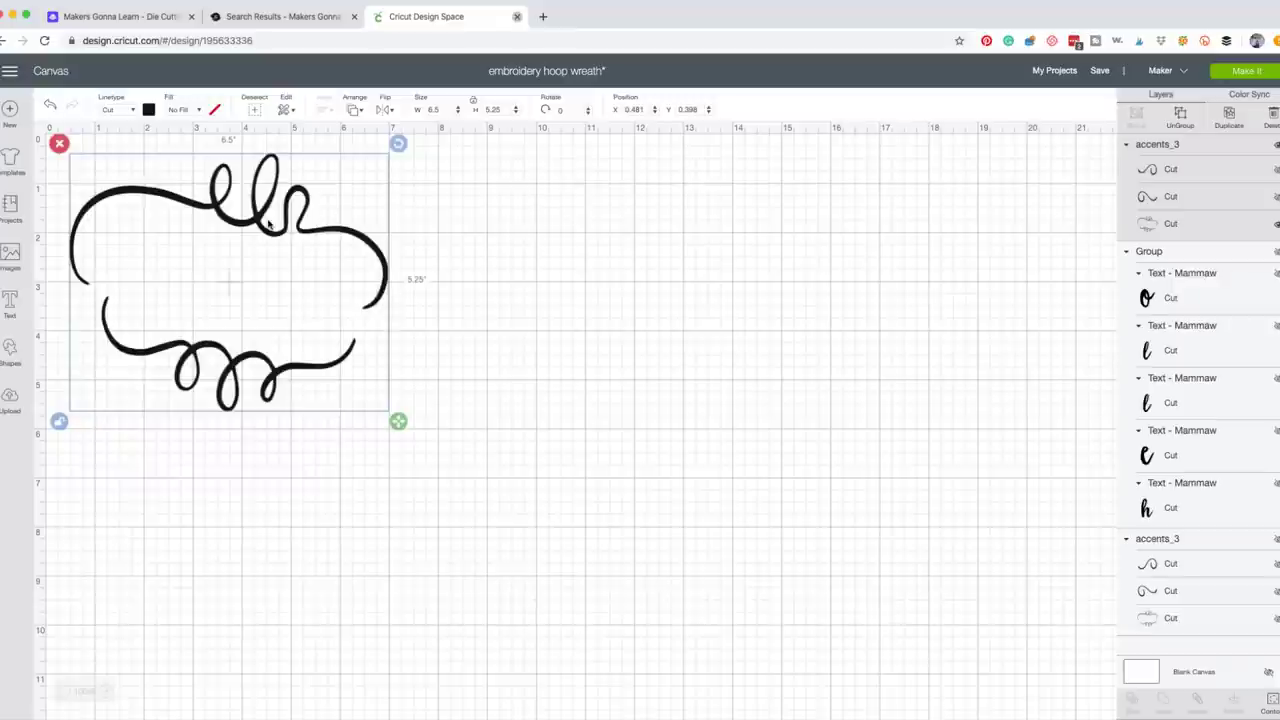
drag(268, 224, 294, 233)
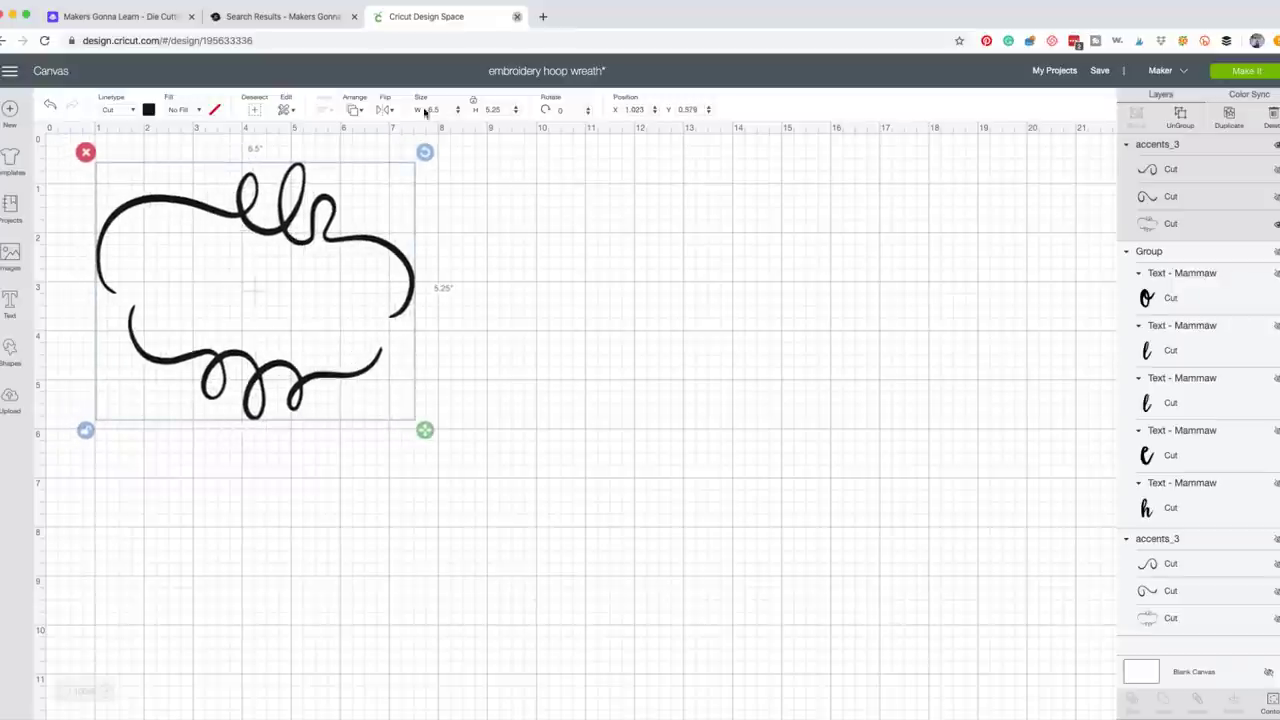
drag(431, 151, 418, 140)
drag(356, 390, 337, 429)
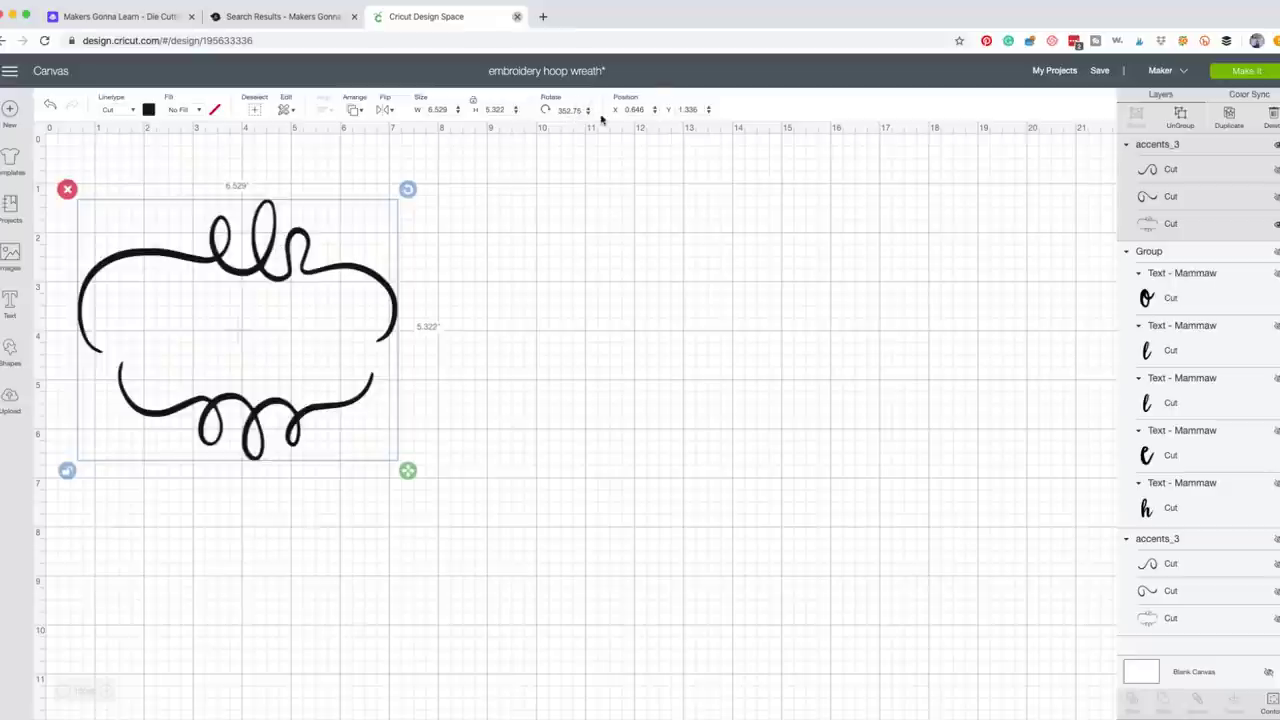
drag(246, 262, 232, 208)
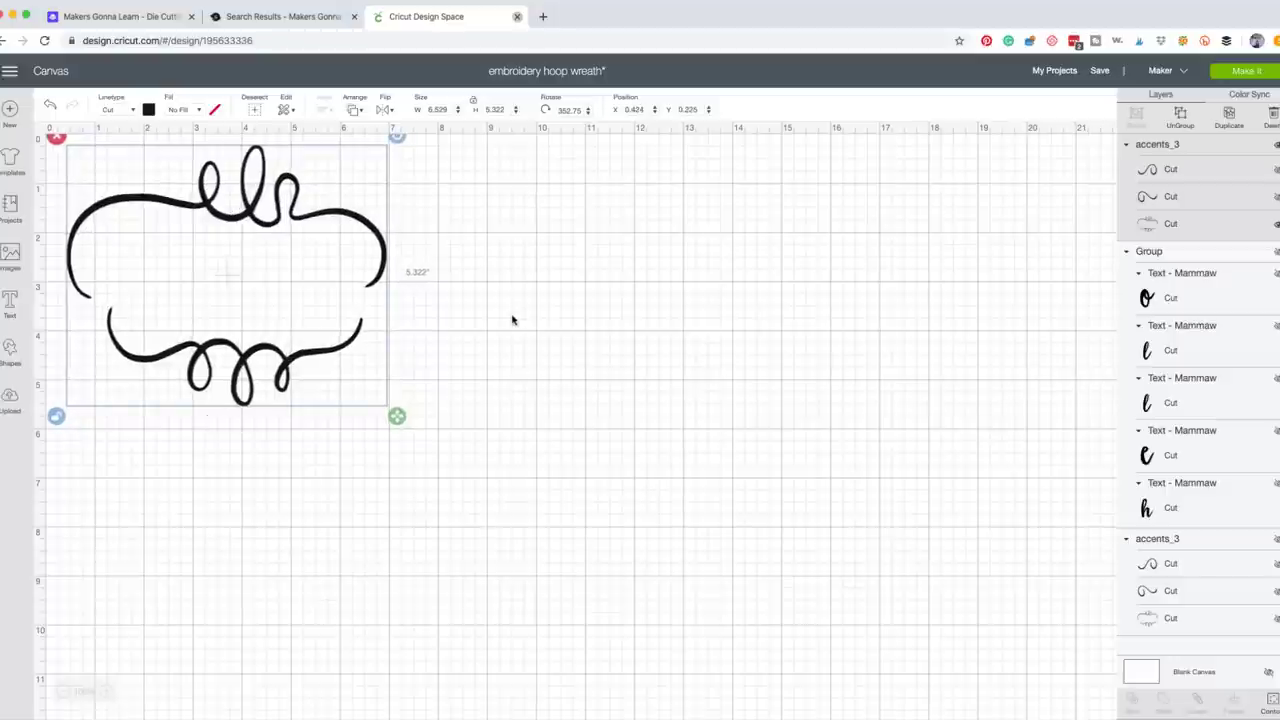
click(512, 320)
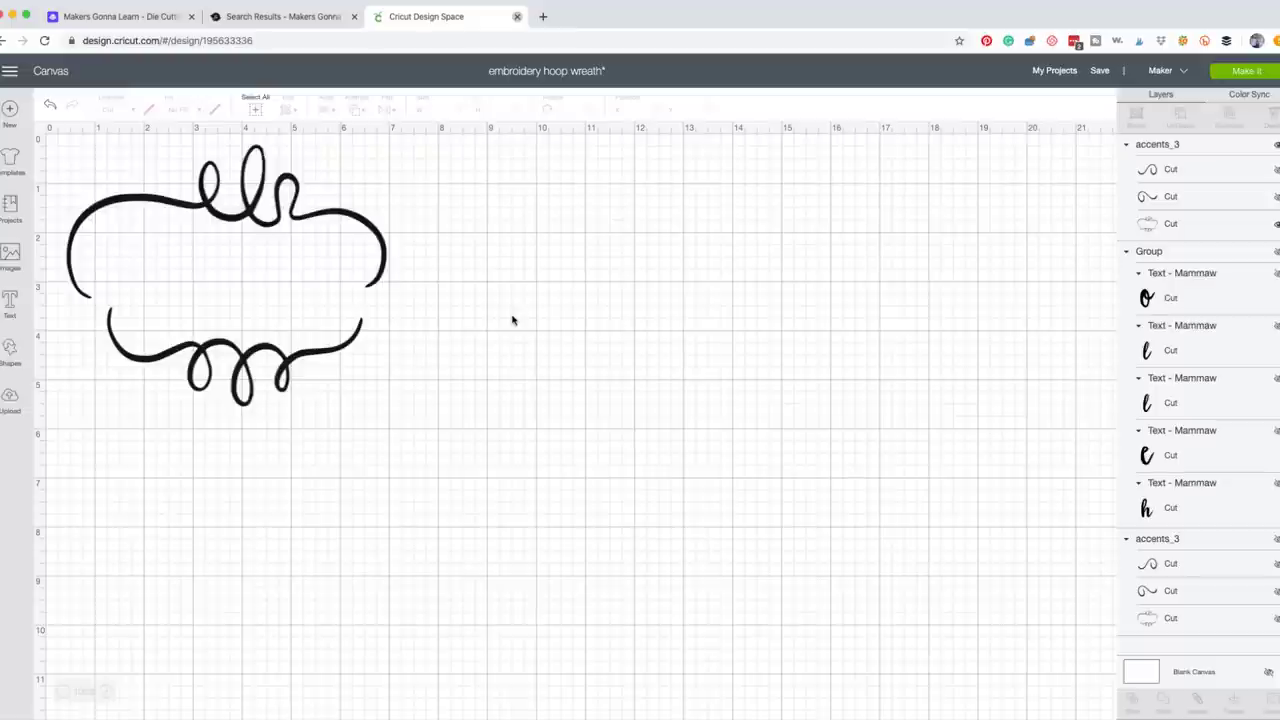
Add a text object reading "hello" to the canvas and set its font to Mammaw.
mouse_move(232, 356)
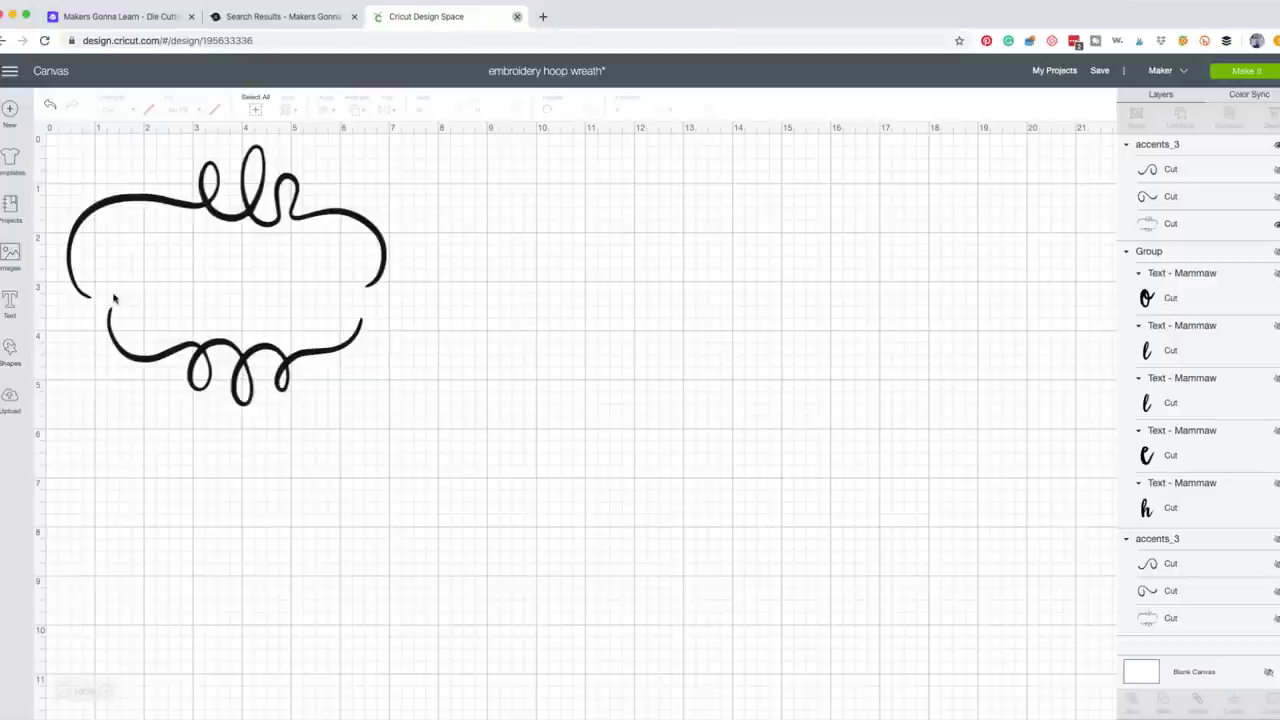
click(11, 311)
text(hello)
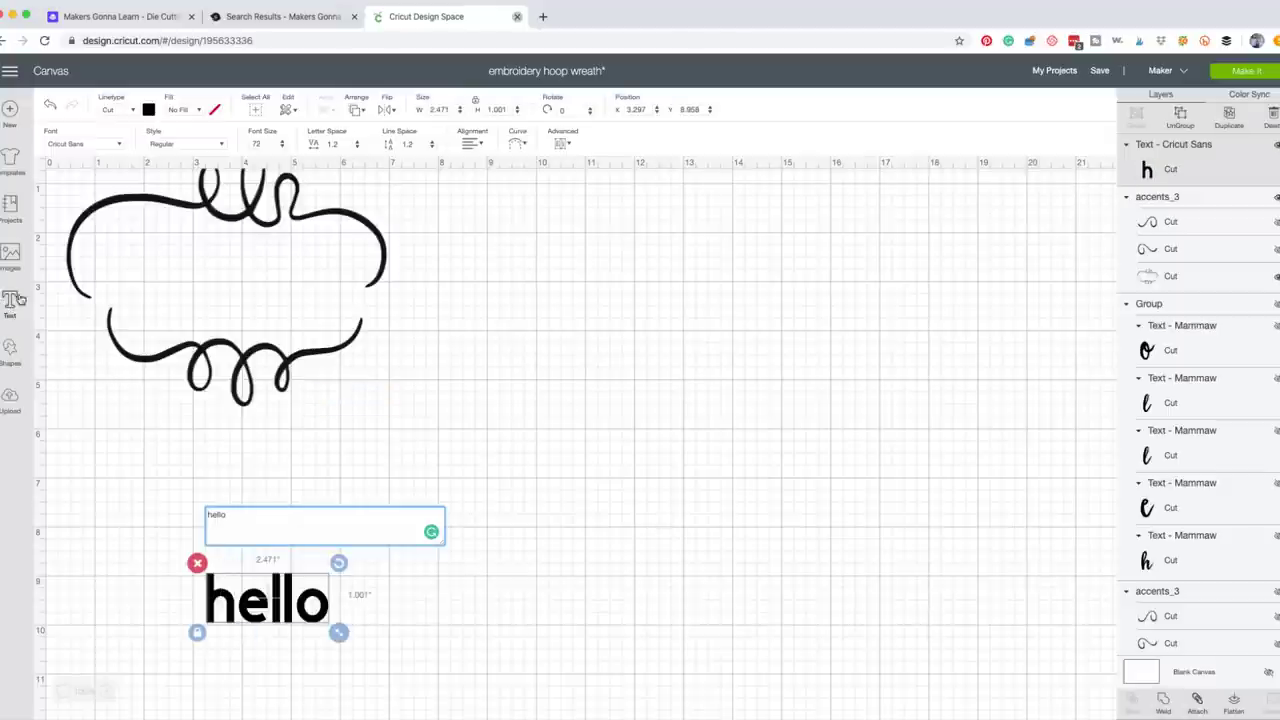
click(118, 143)
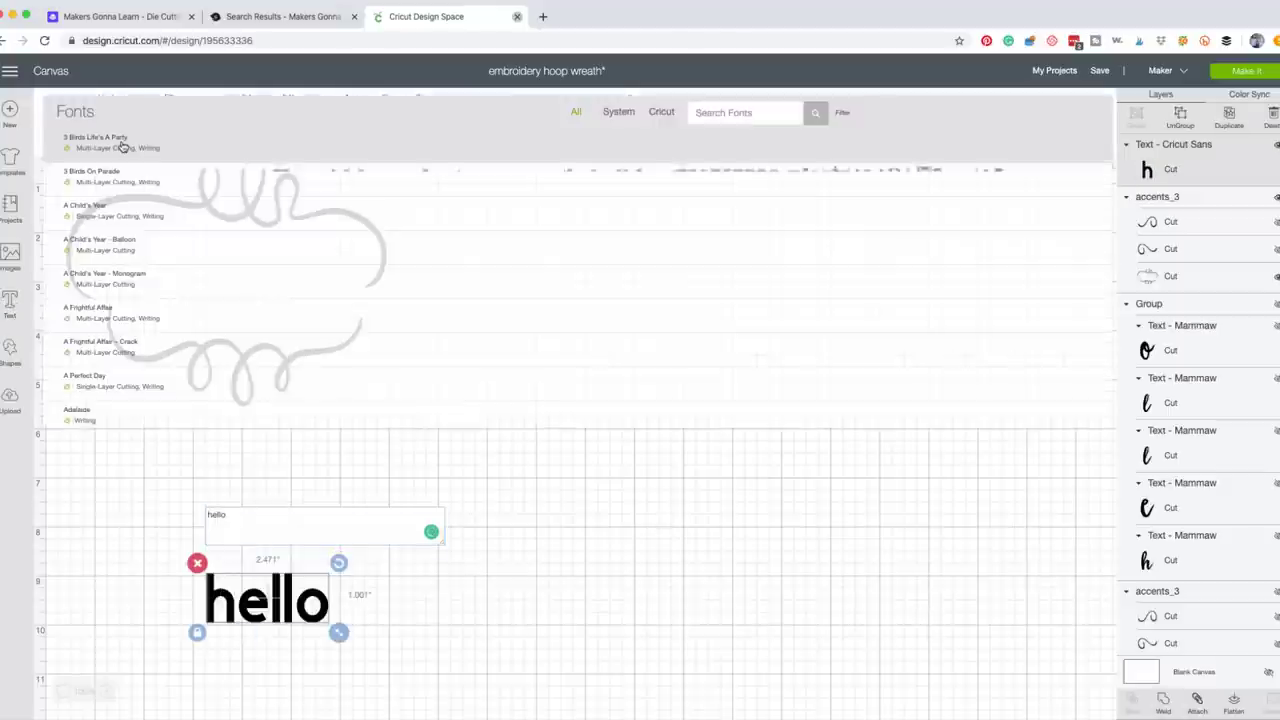
text(mammaw)
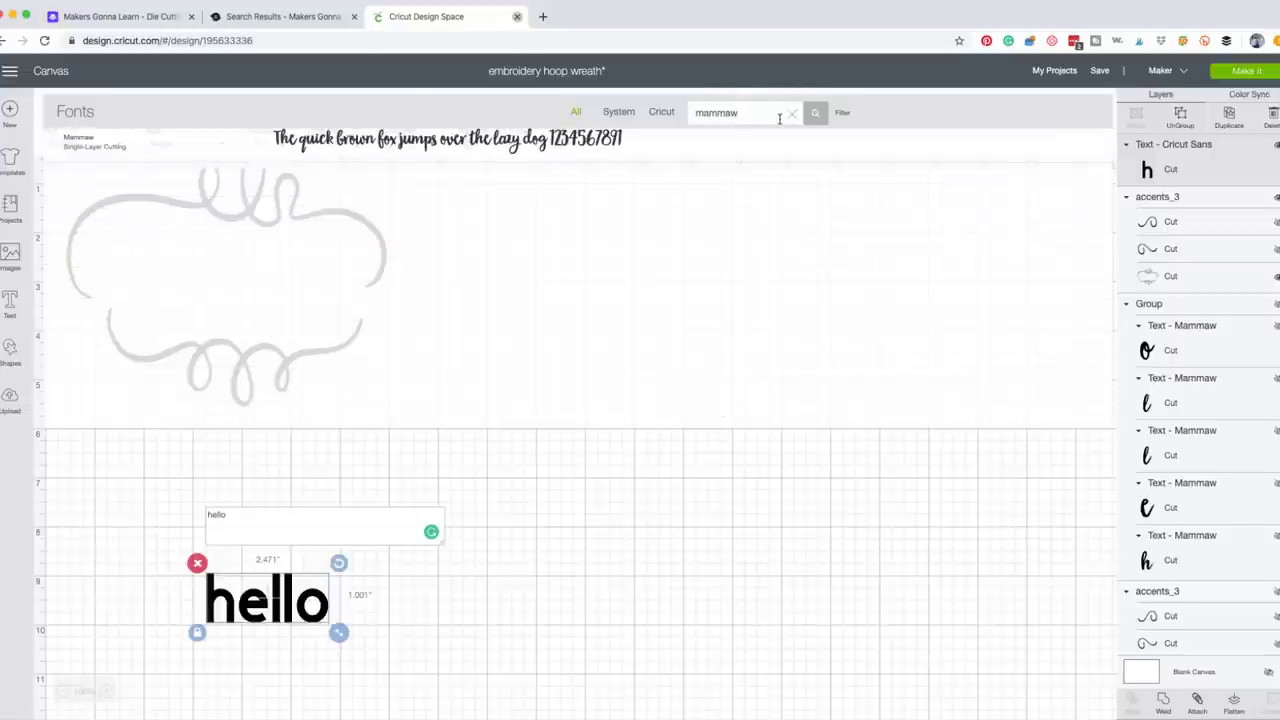
click(612, 148)
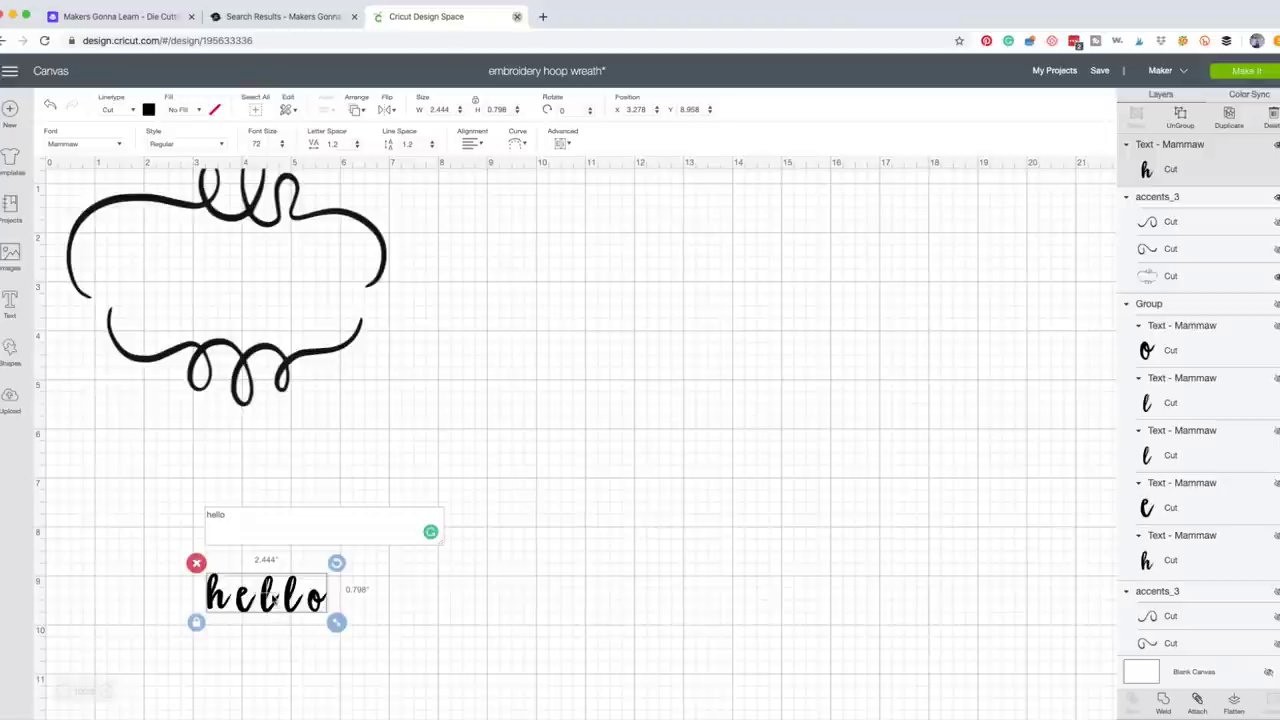
Place the hello text in the empty area beside the frame at about X 8.36, Y 4.11 and set its letter space to -0.3.
drag(278, 597, 522, 360)
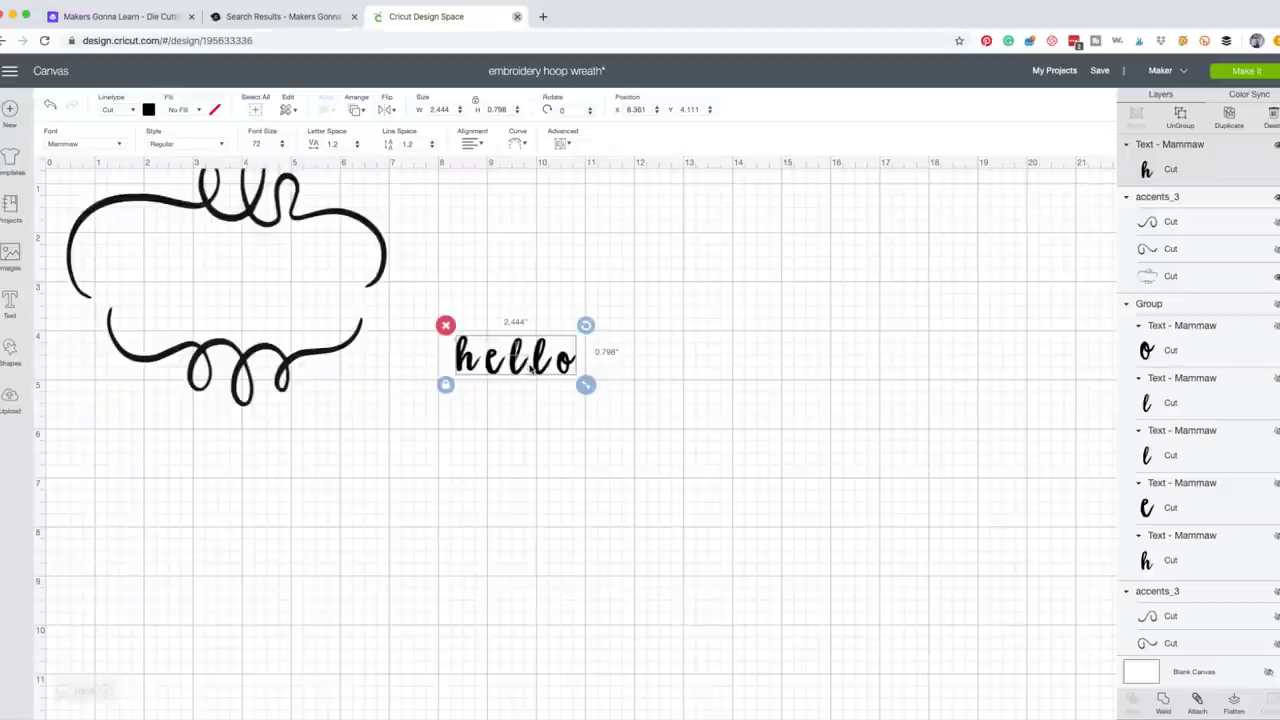
click(530, 368)
double_click(323, 145)
text(-3)
key(Tab)
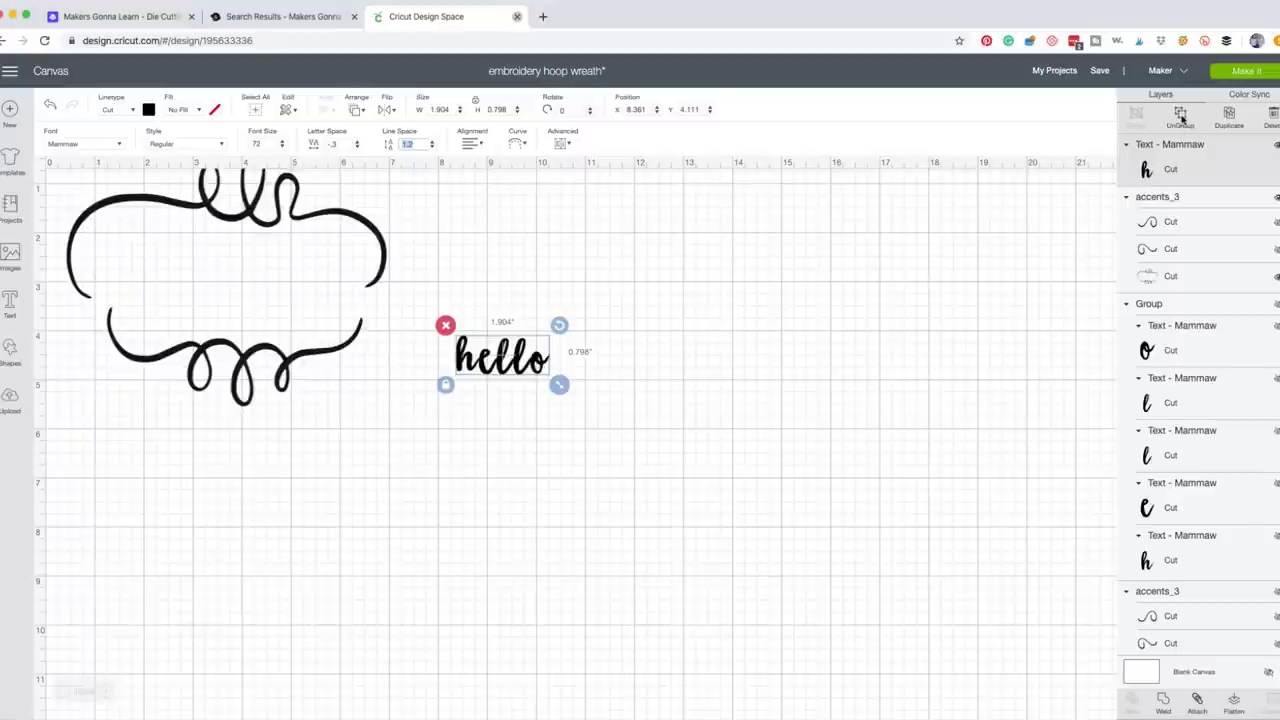
Ungroup the hello text into individual letters.
click(640, 357)
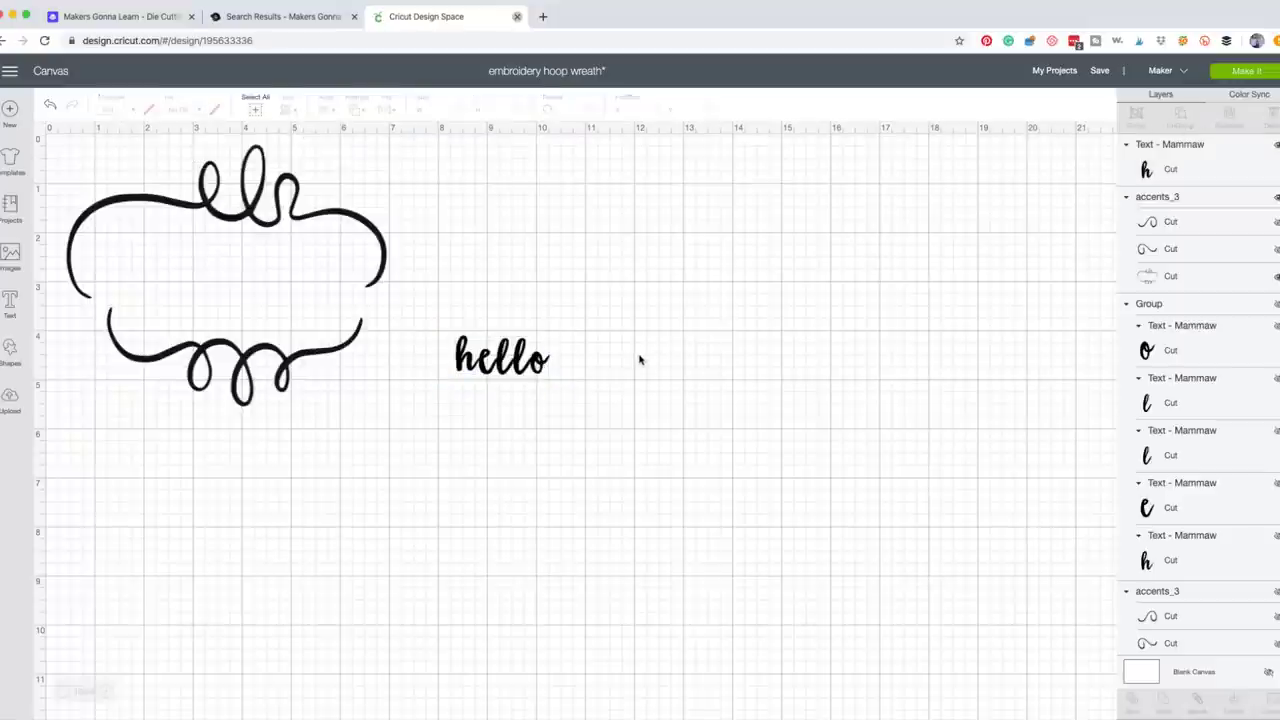
drag(615, 400, 421, 368)
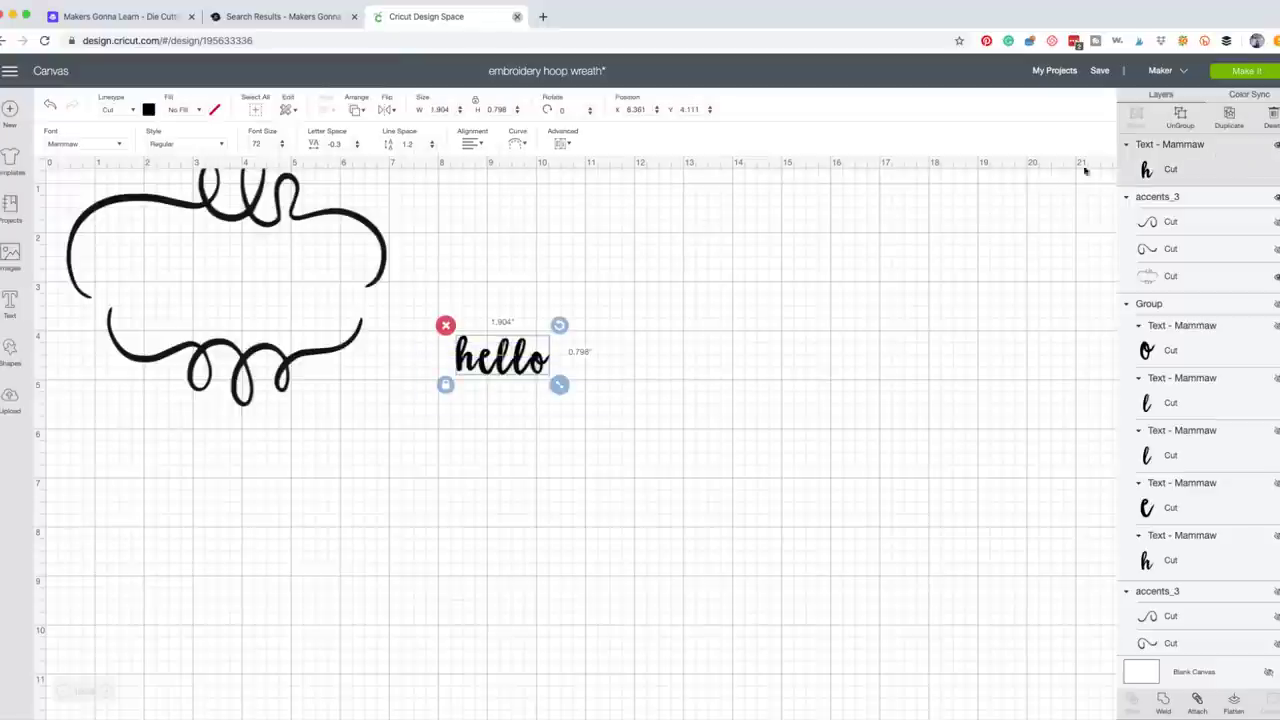
click(1181, 116)
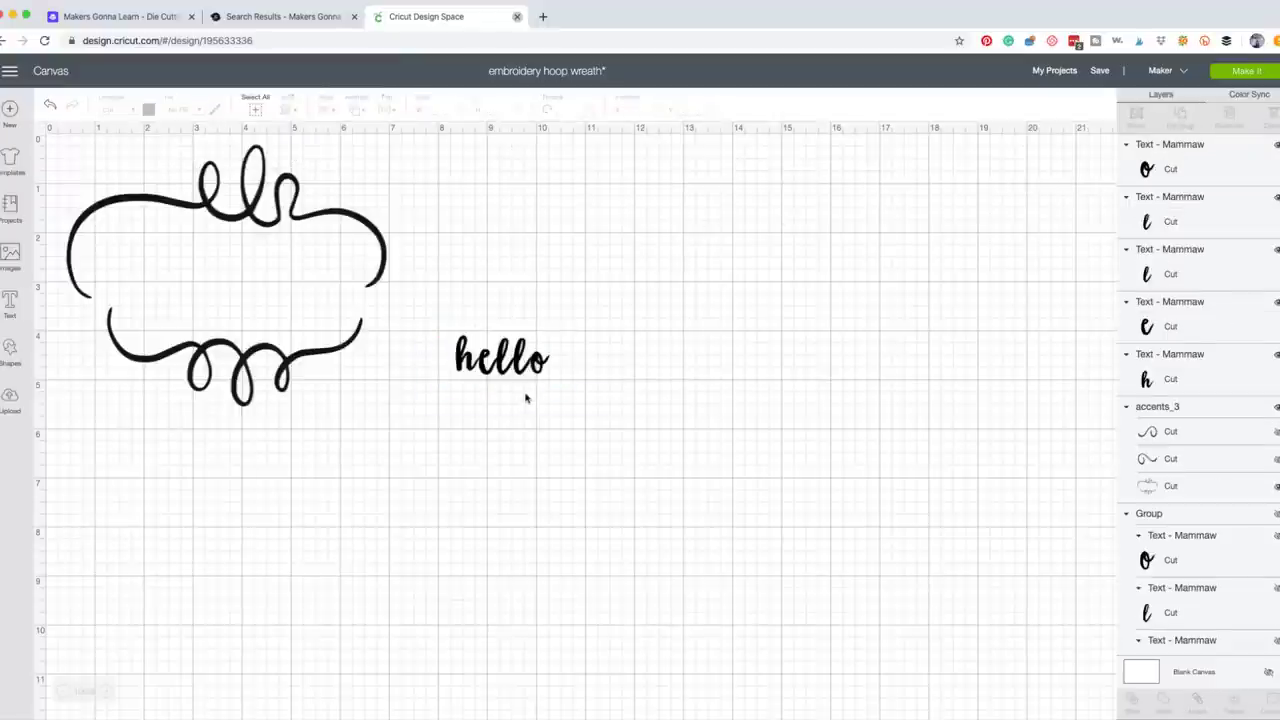
Pull the letter o away from the word and return it beside the second l.
click(537, 365)
drag(537, 365, 612, 355)
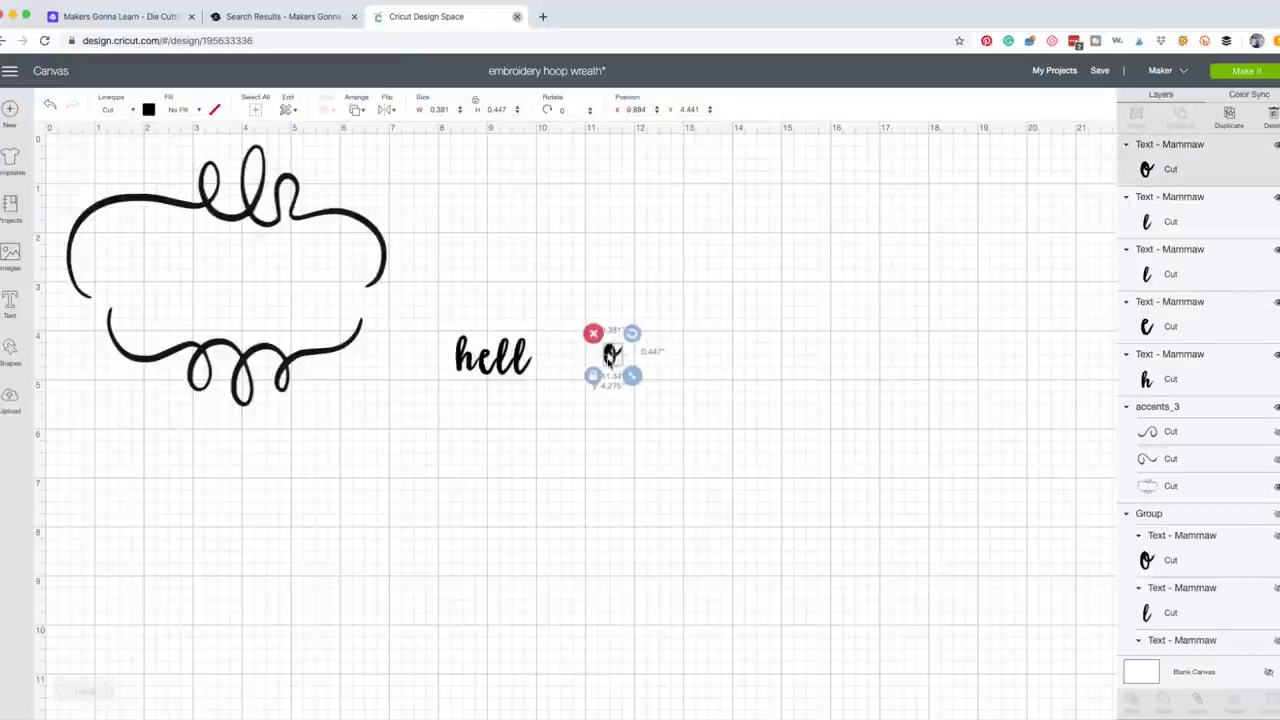
click(521, 364)
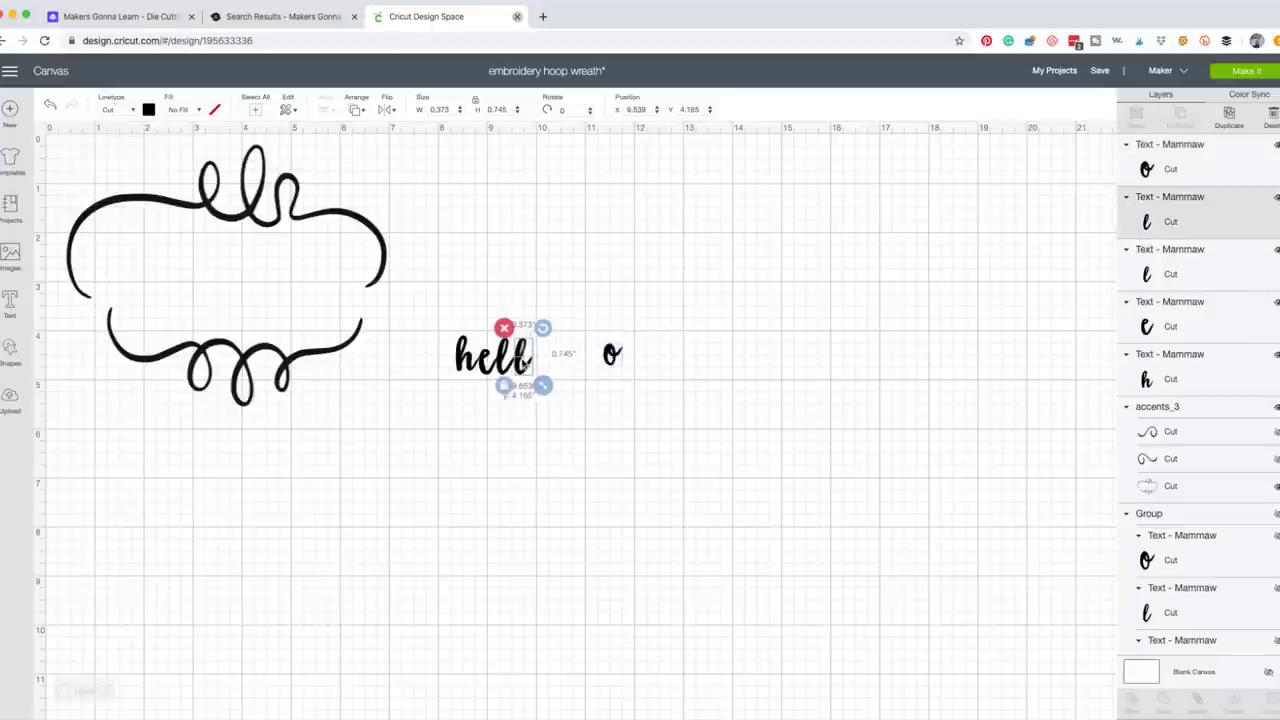
drag(613, 356, 545, 362)
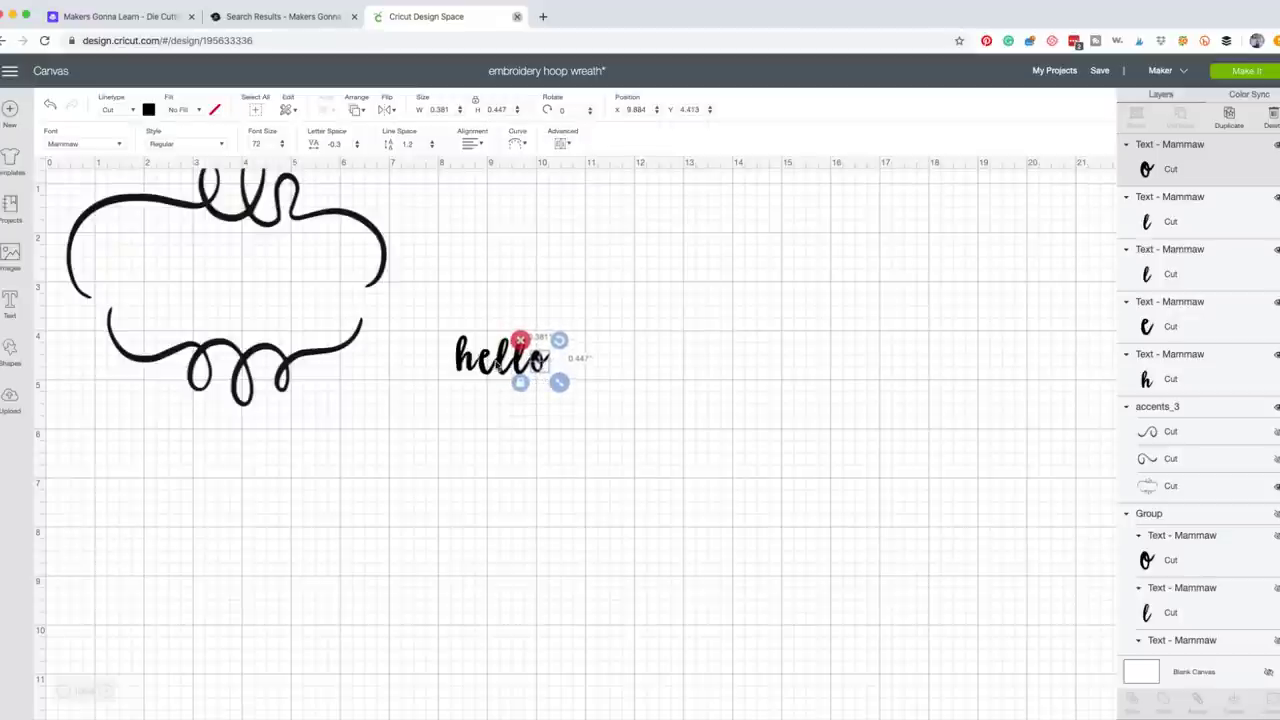
Nudge the separate letters of hello closer together so they connect, making the word about 1.74 inches wide.
click(498, 362)
drag(498, 360, 537, 365)
click(537, 364)
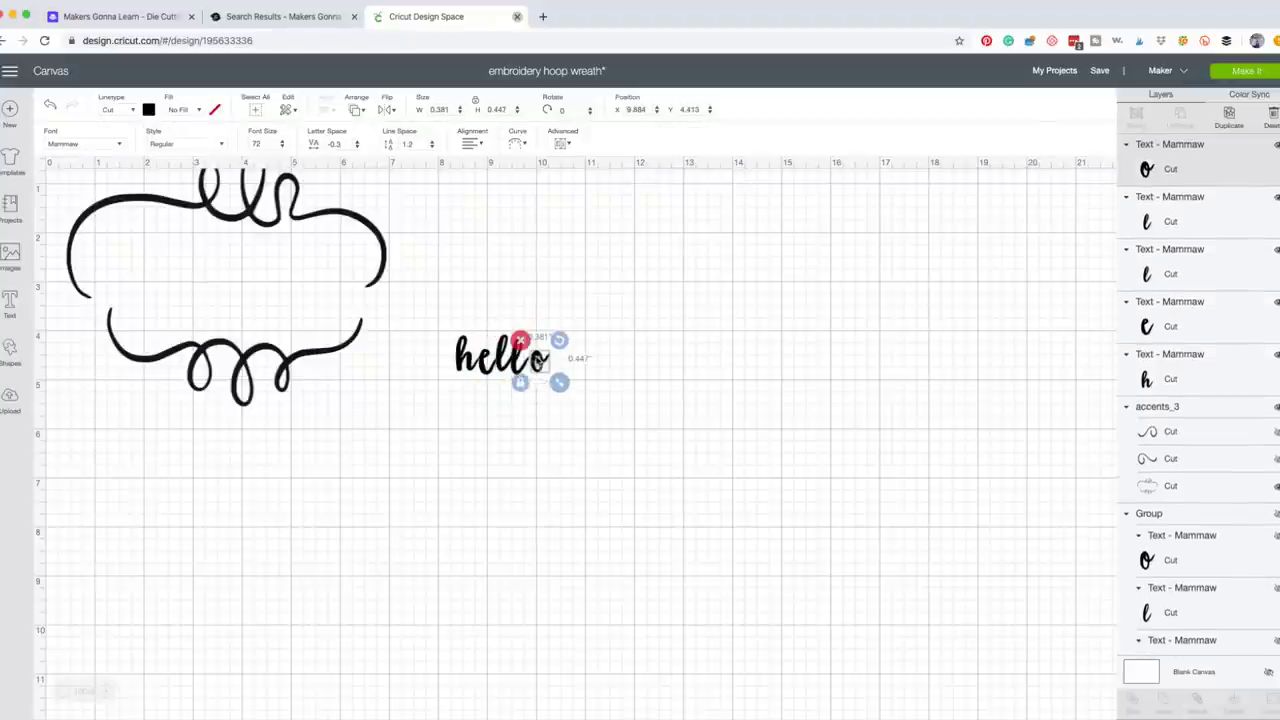
click(601, 424)
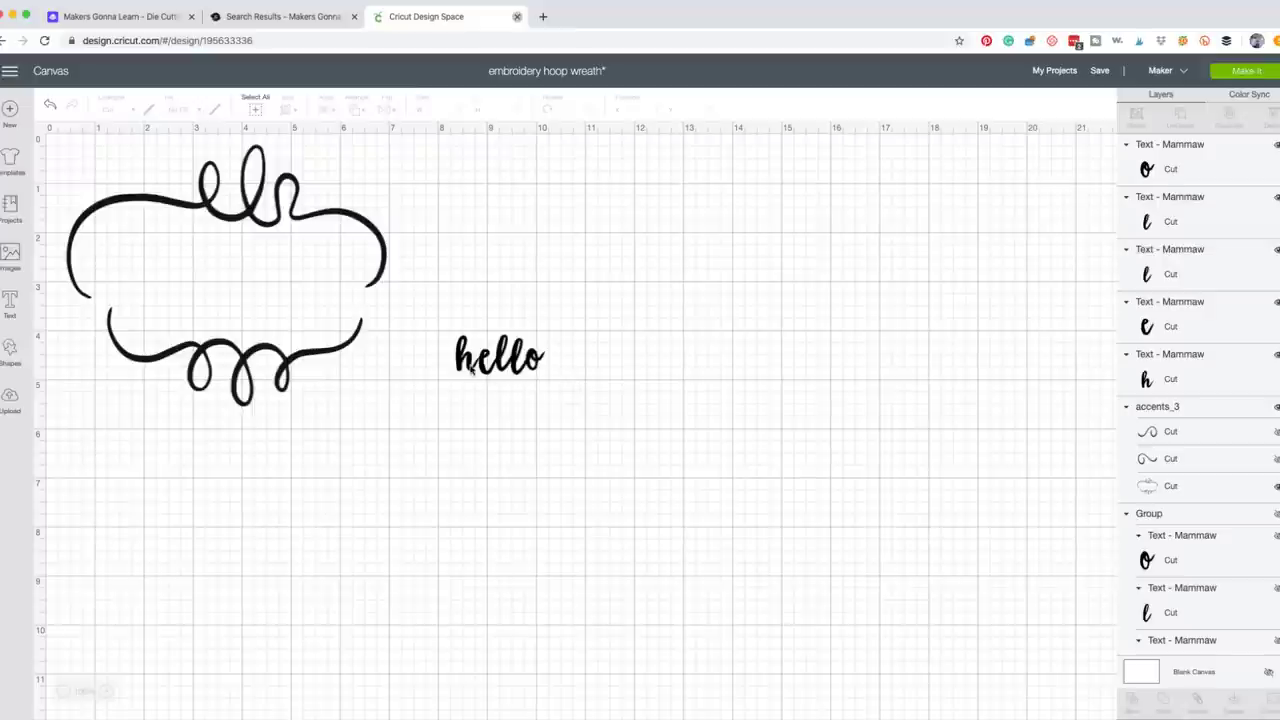
click(472, 368)
drag(472, 368, 474, 369)
click(502, 362)
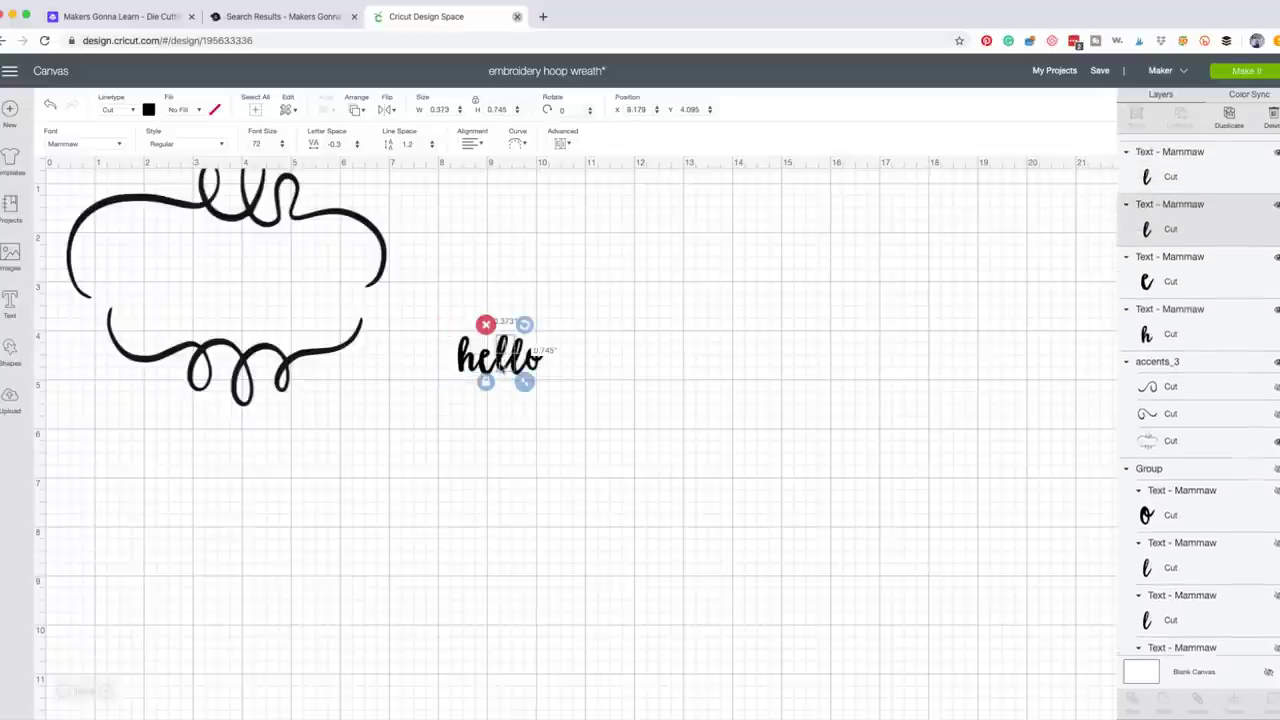
click(576, 365)
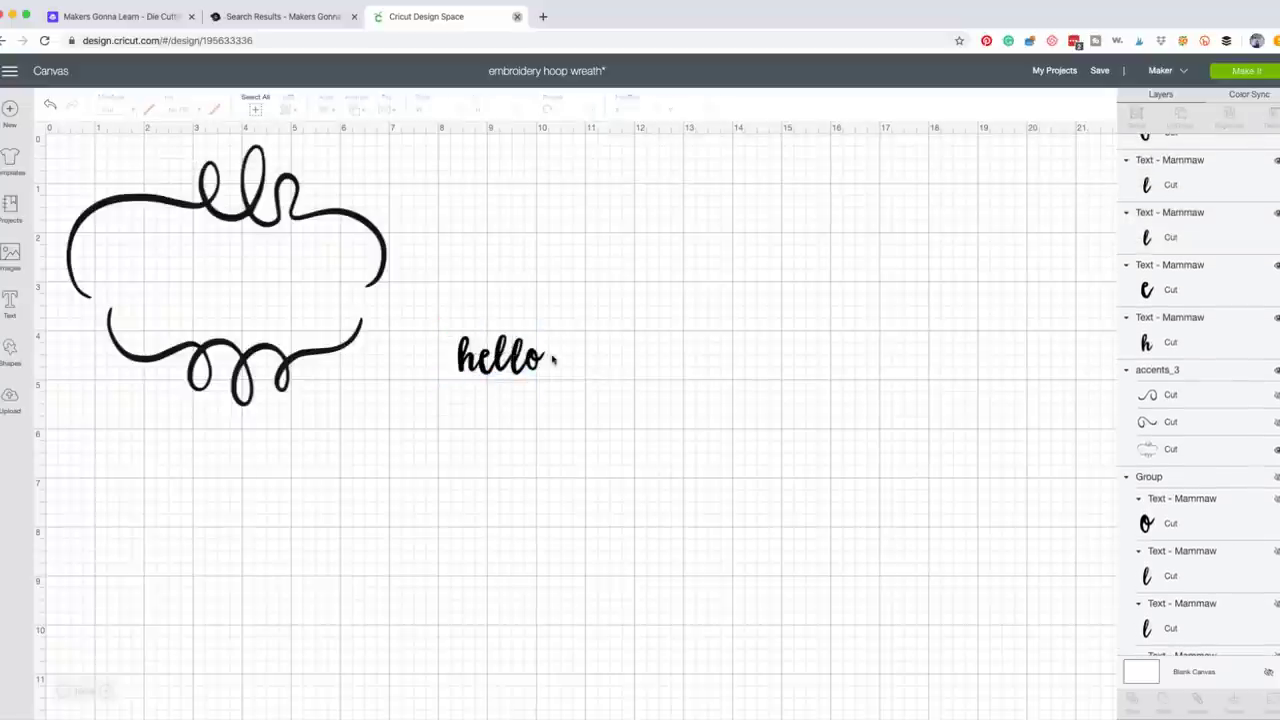
click(515, 352)
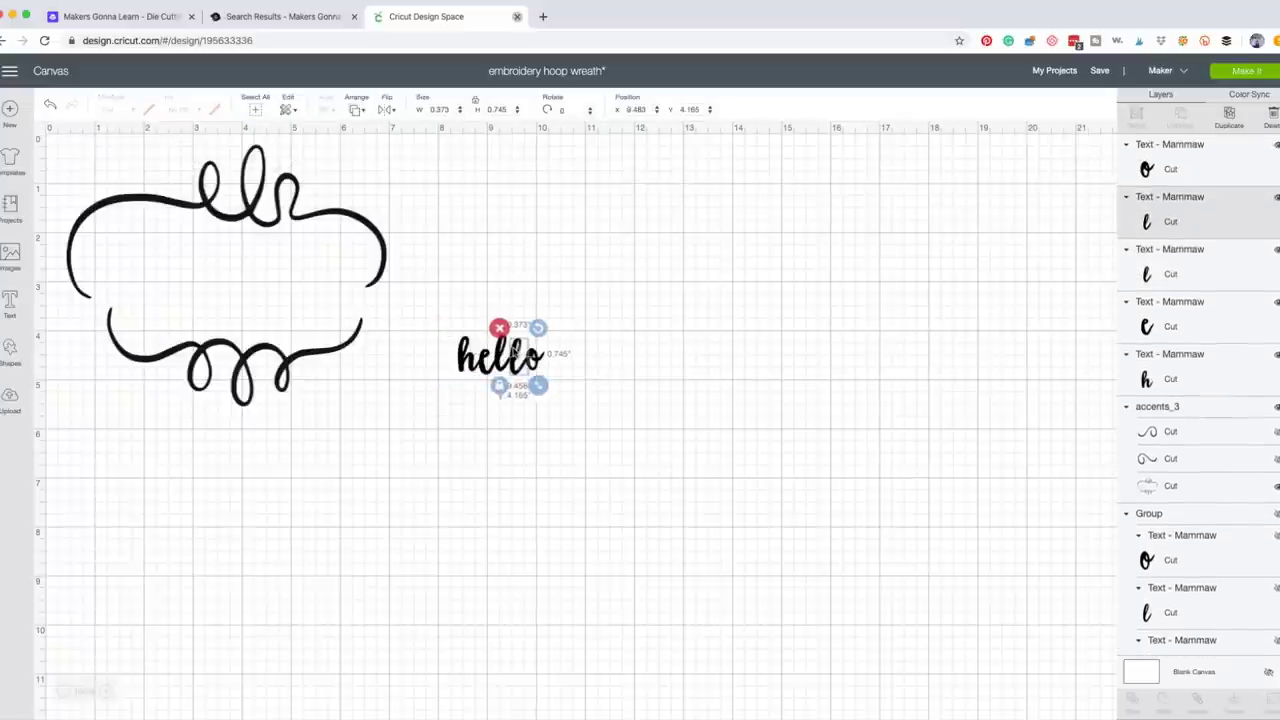
click(531, 357)
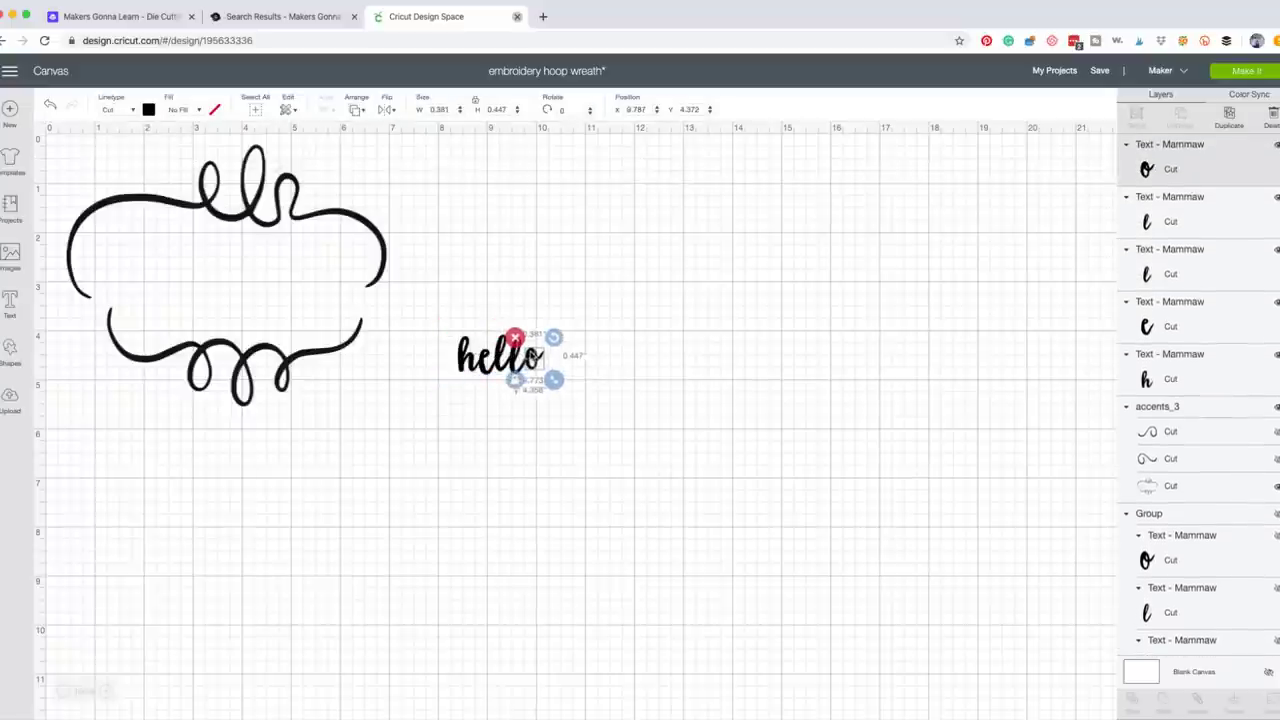
click(634, 372)
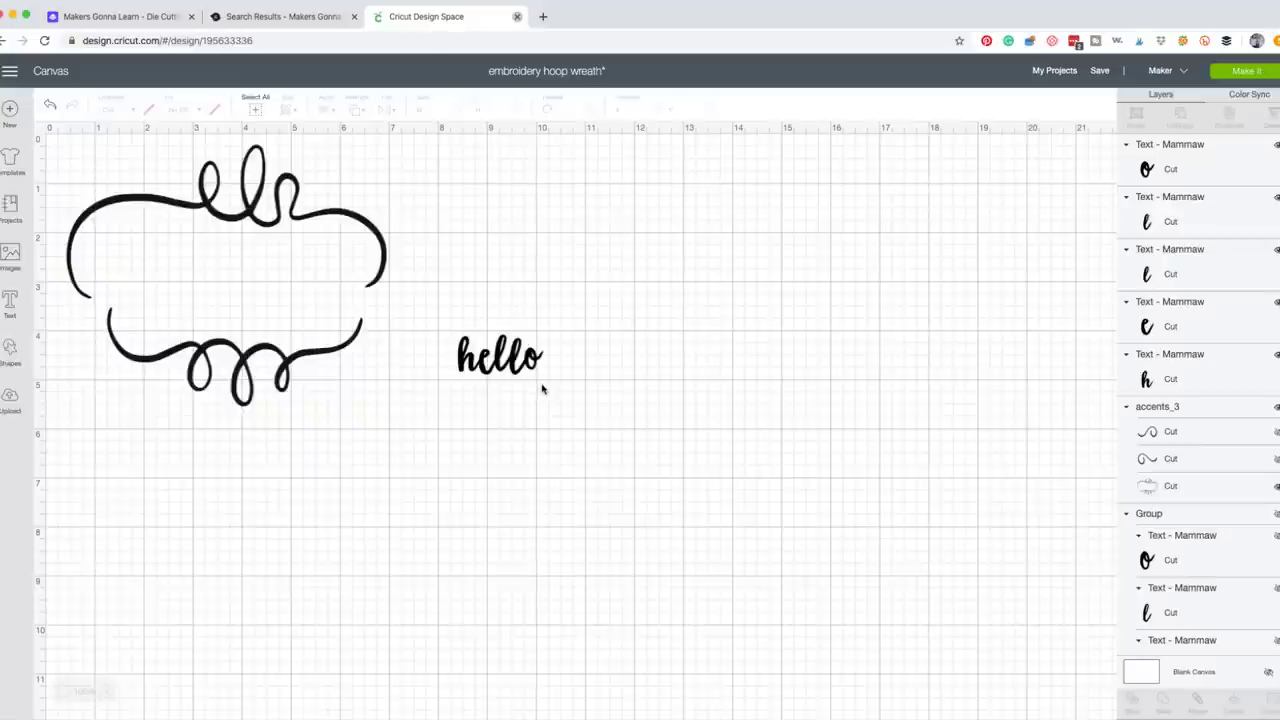
Group the five hello letters and move the group inside the flourish frame at about X 2.90, Y 2.43.
click(500, 362)
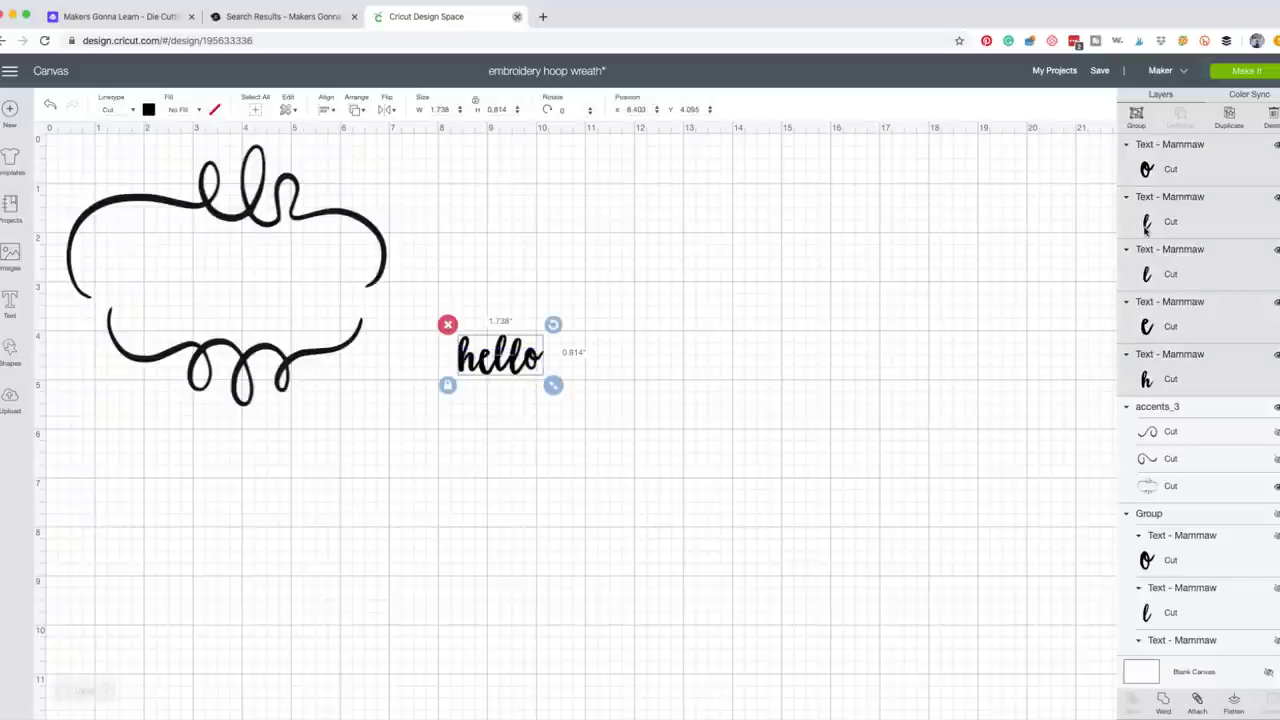
click(1136, 113)
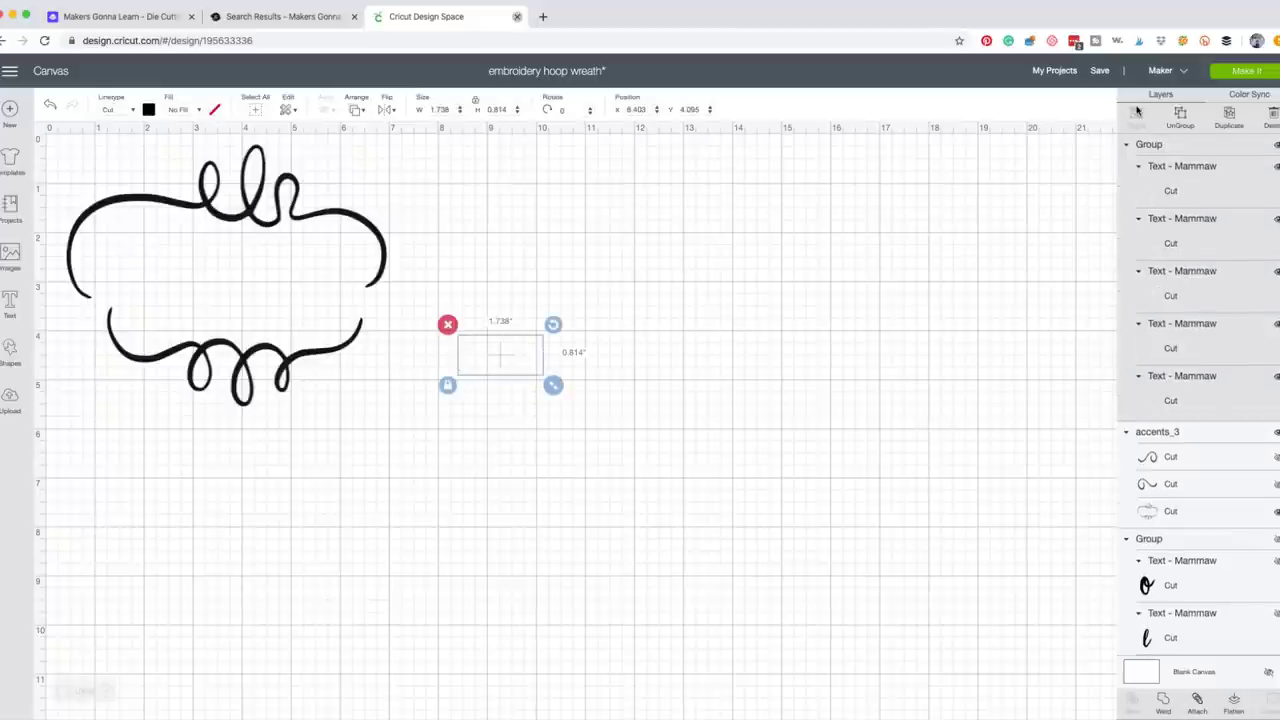
drag(500, 362, 232, 283)
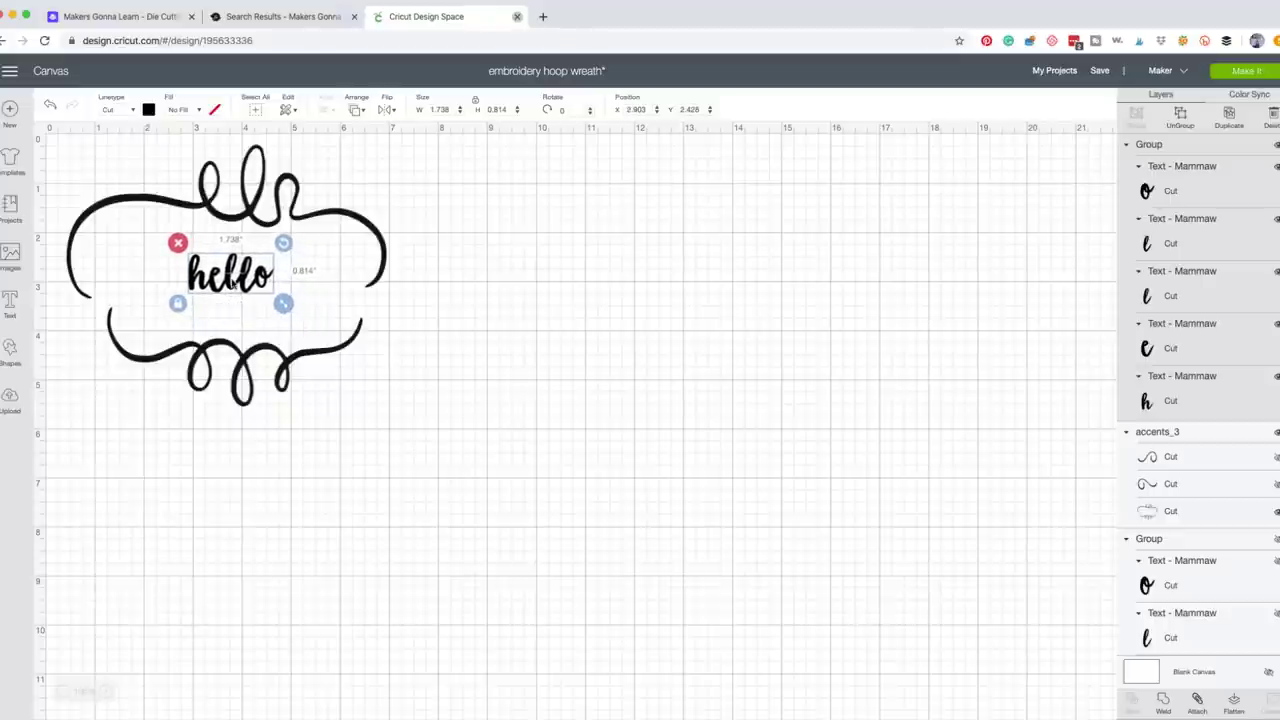
Scale the hello group up proportionally, entering a width of 4 inches and finally a height of 2 inches.
drag(288, 310, 342, 334)
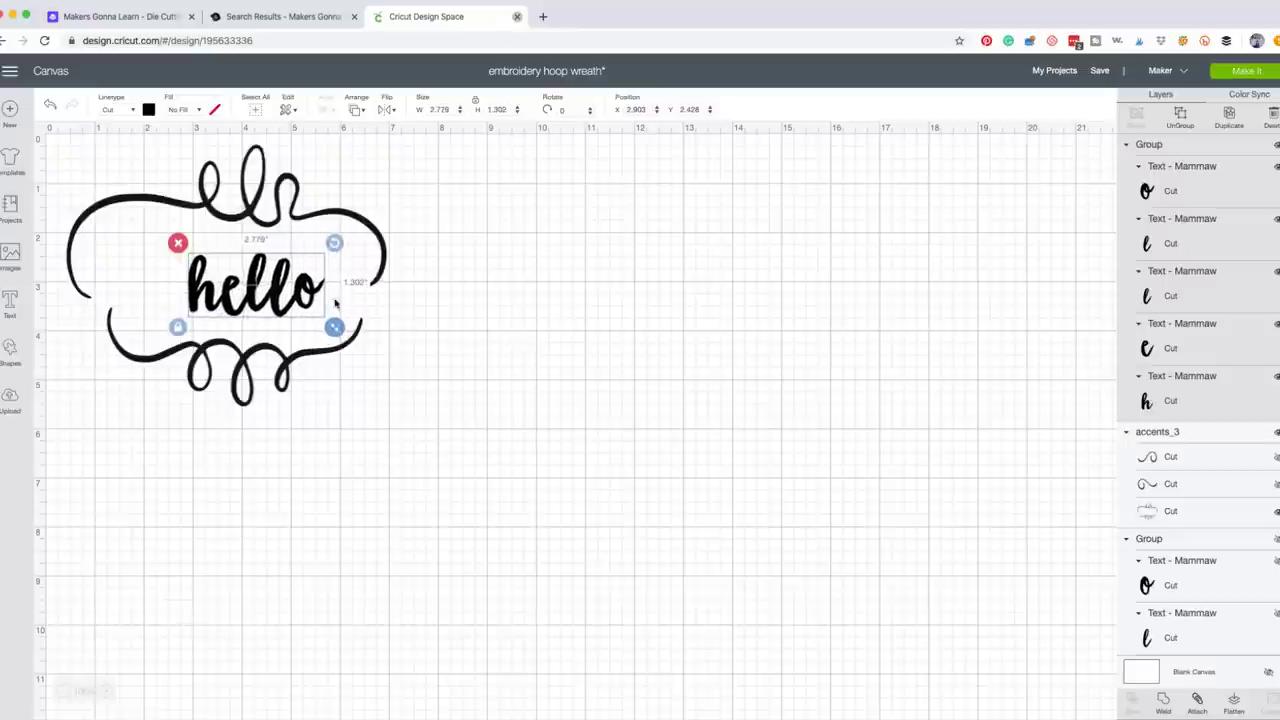
click(448, 112)
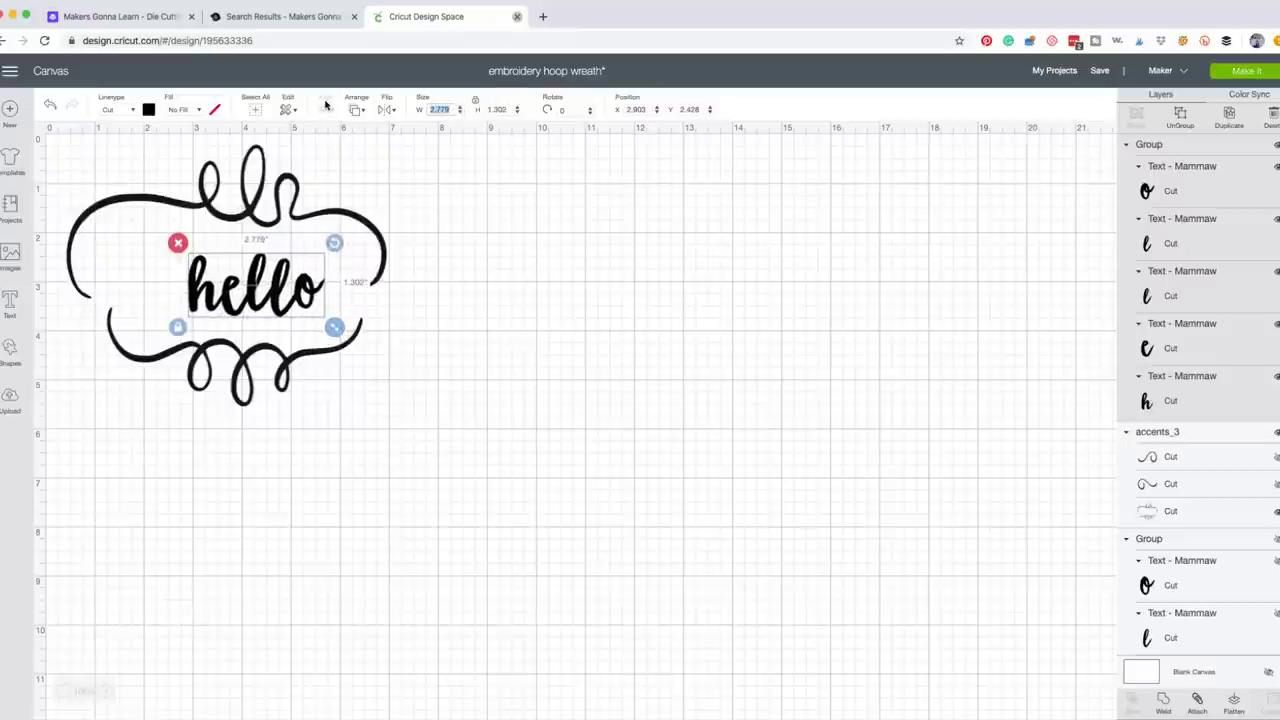
text(4)
key(Tab)
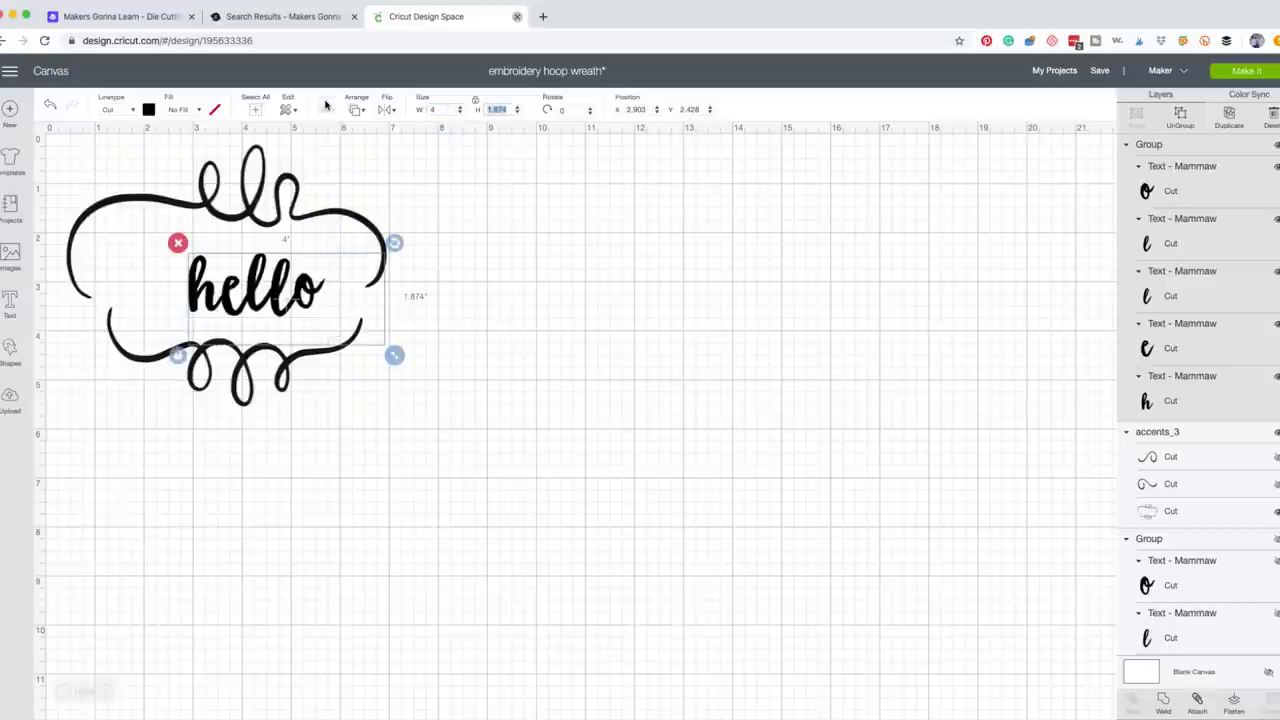
text(2)
key(Tab)
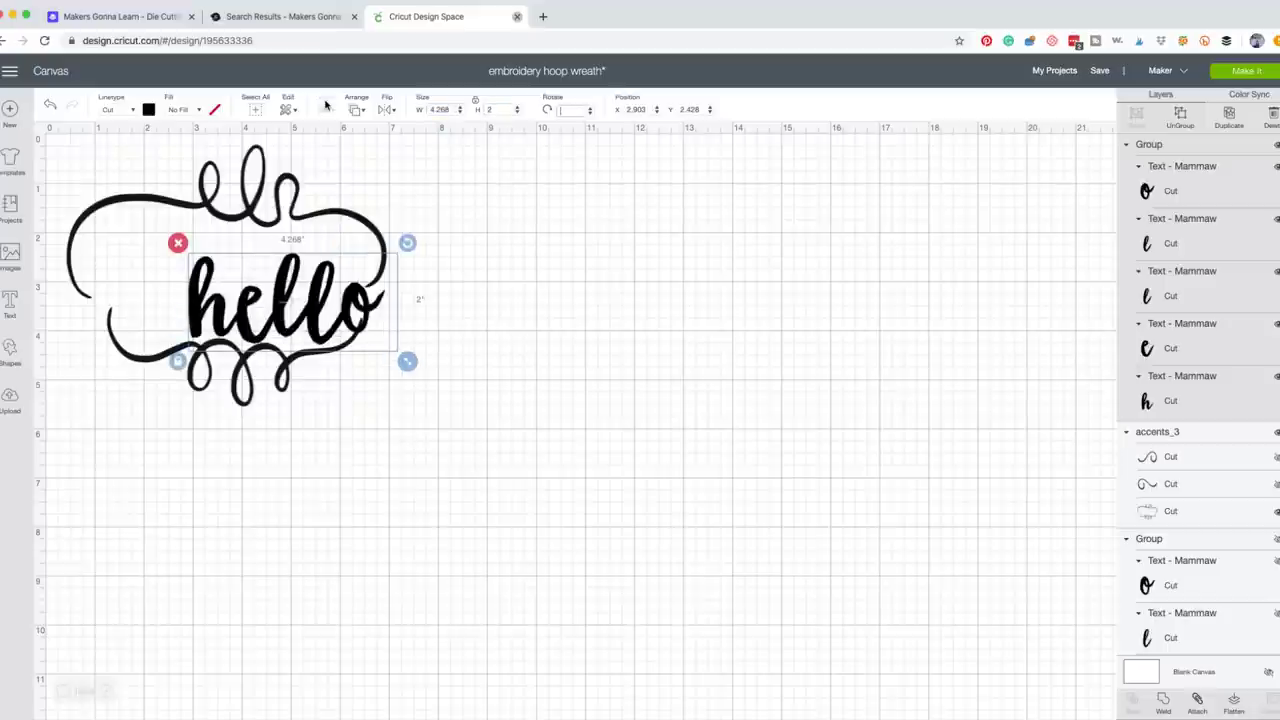
Center the enlarged hello group within the flourish frame at about X 1.78, Y 1.96.
click(328, 320)
drag(328, 320, 269, 296)
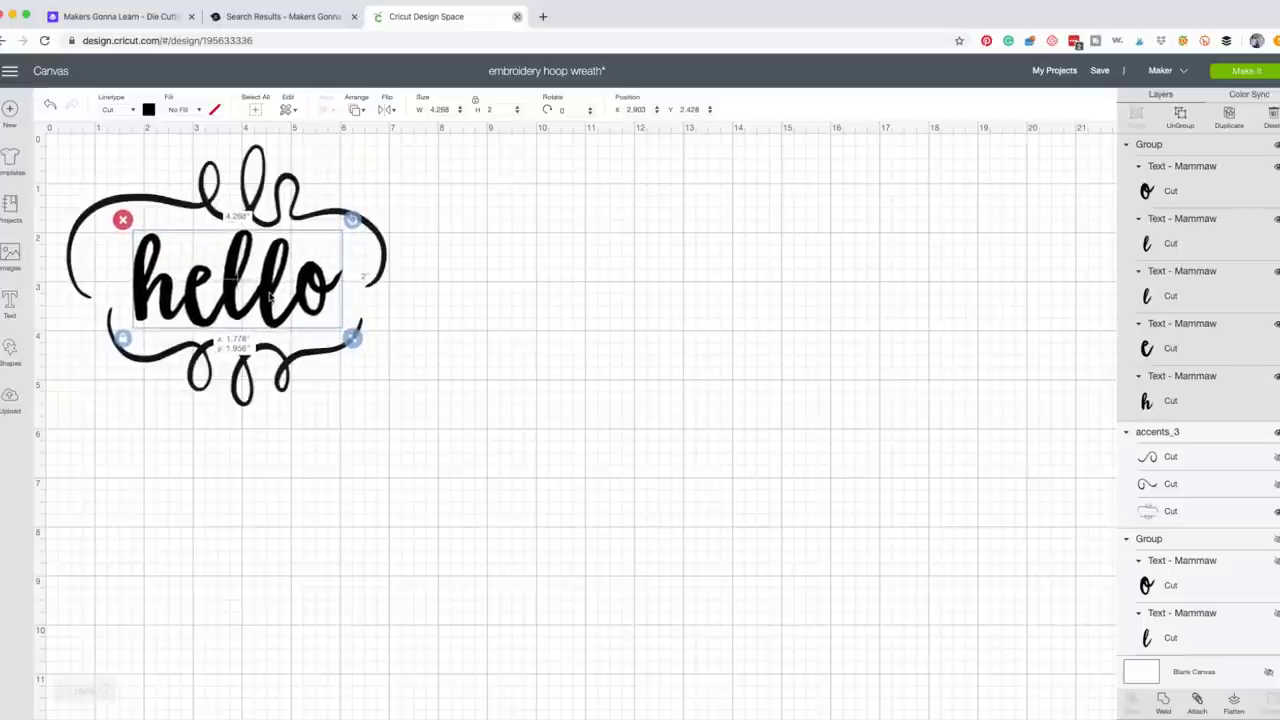
click(430, 402)
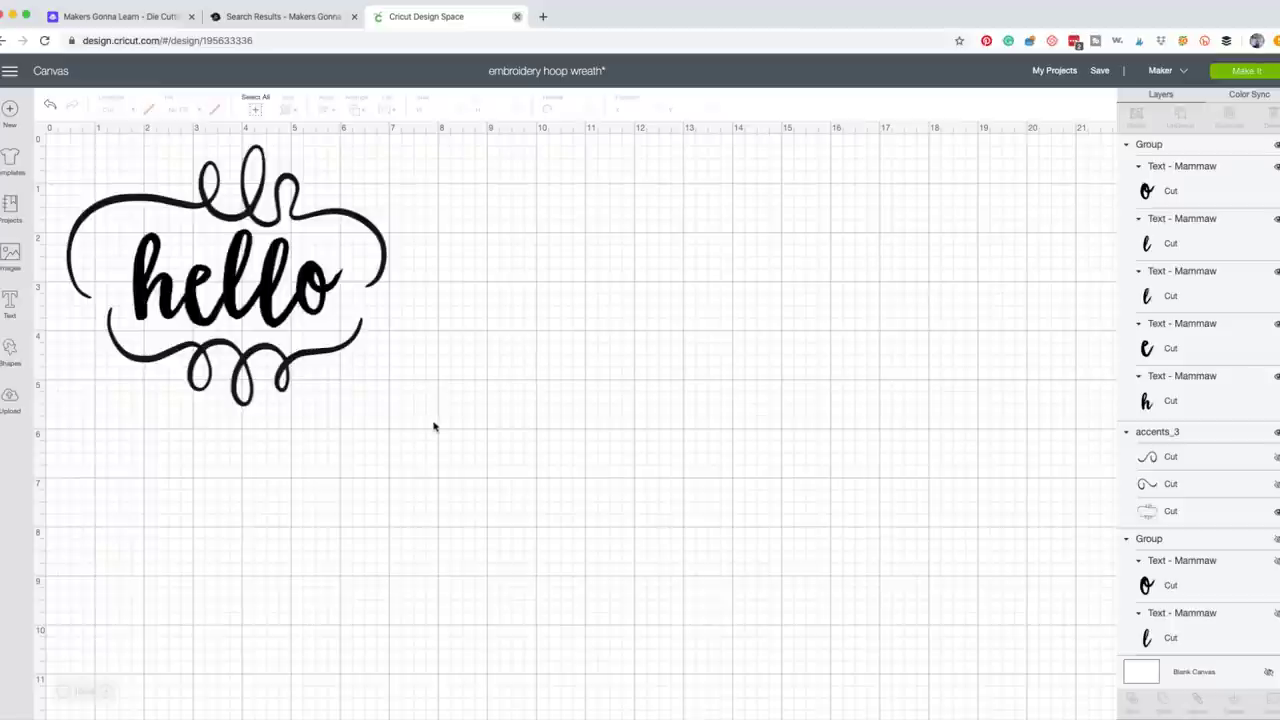
Preview how the design is laid out on the cutting mats and return to the canvas.
click(1245, 70)
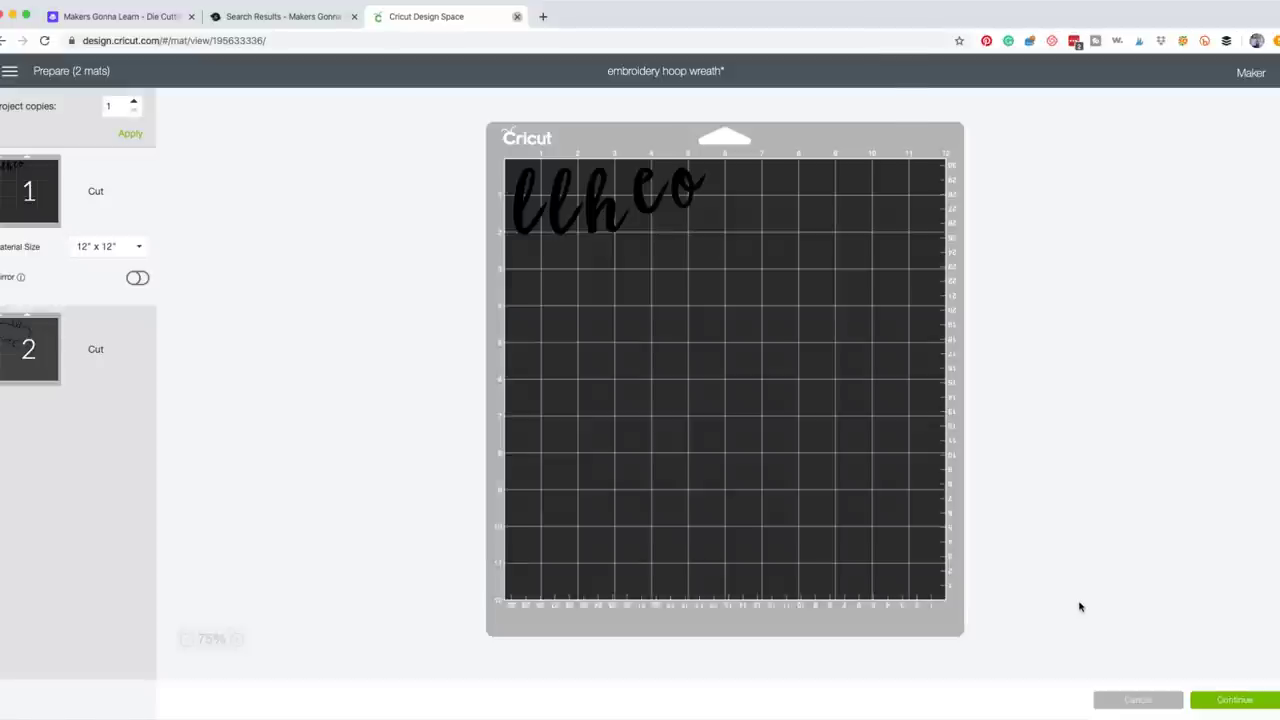
click(1135, 701)
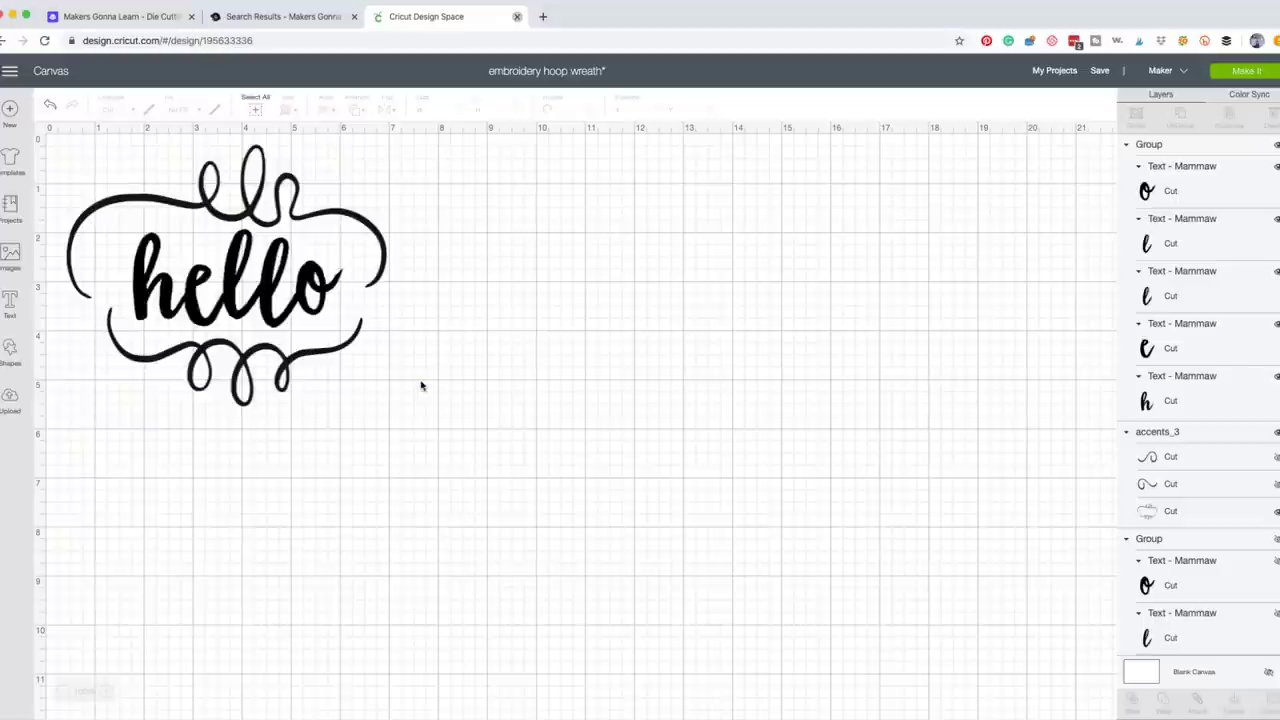
drag(420, 385, 50, 135)
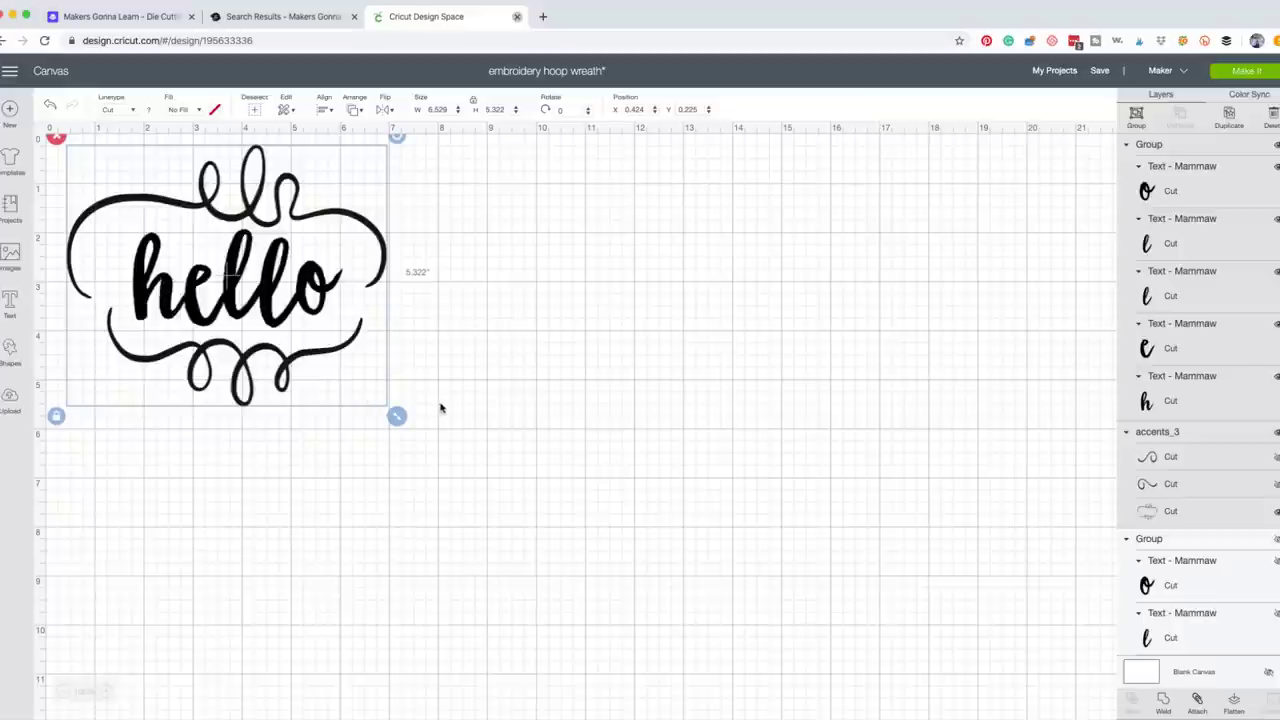
drag(438, 405, 118, 167)
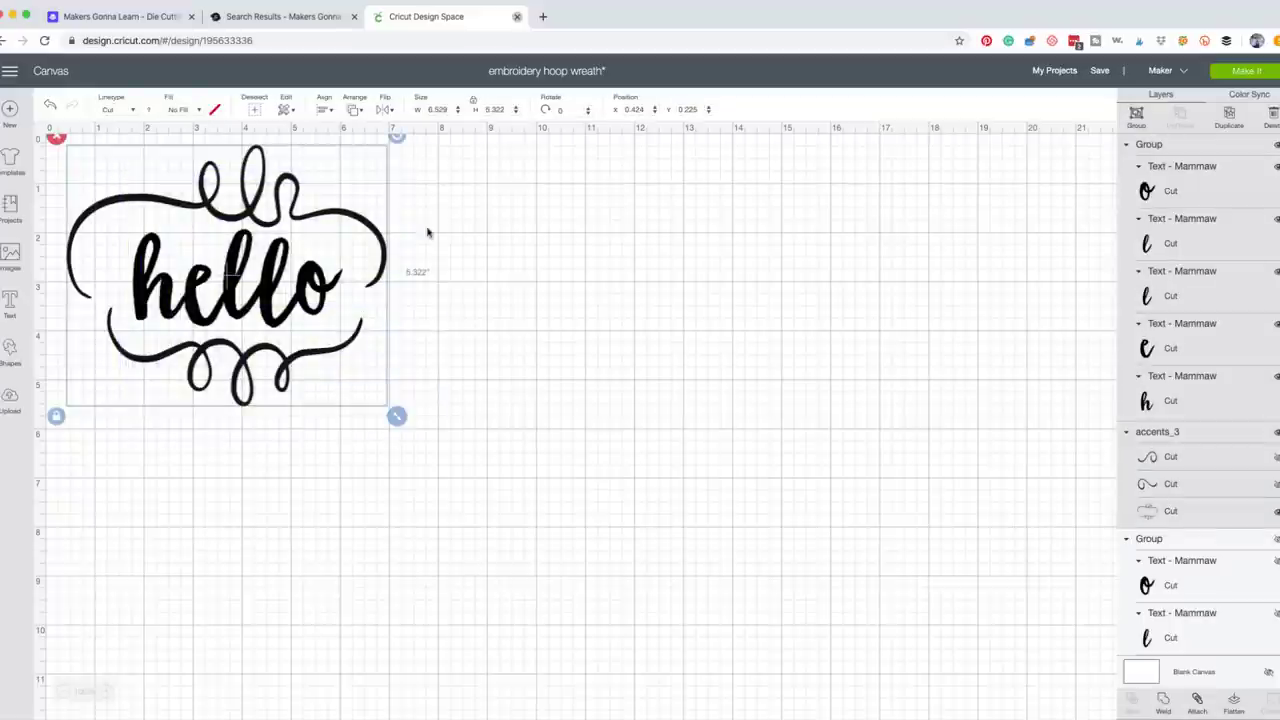
click(826, 466)
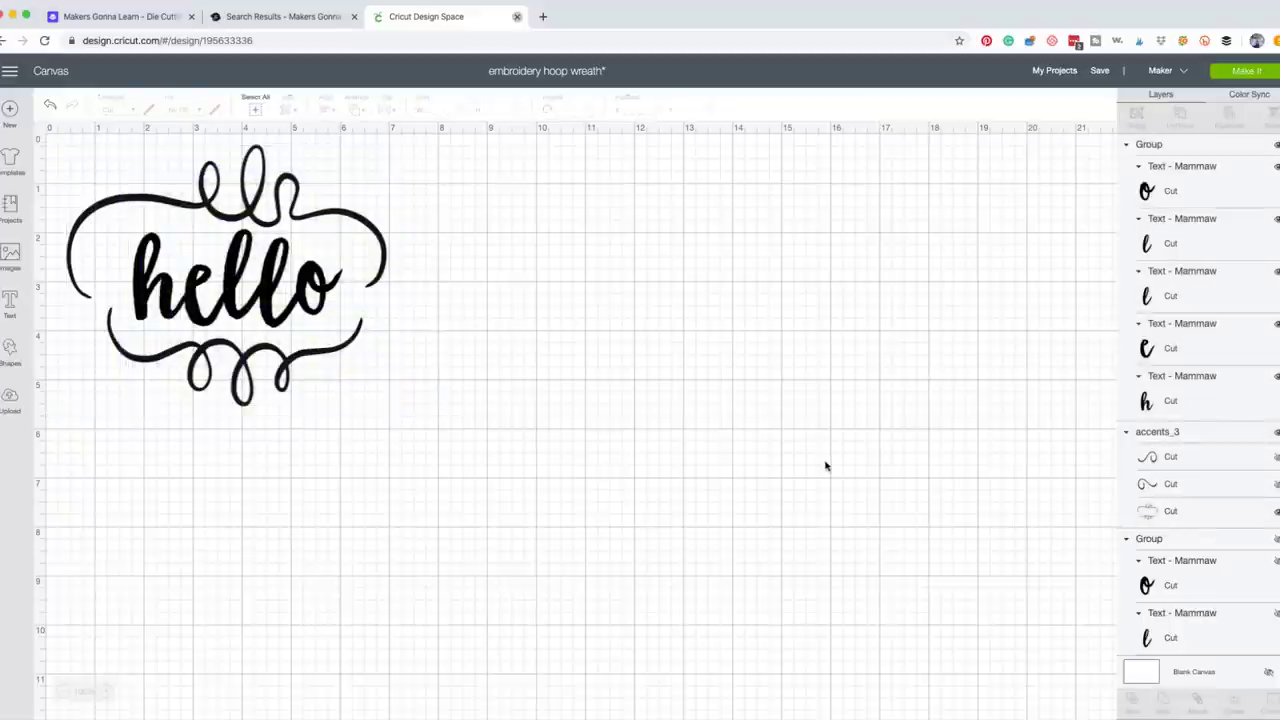
mouse_move(352, 397)
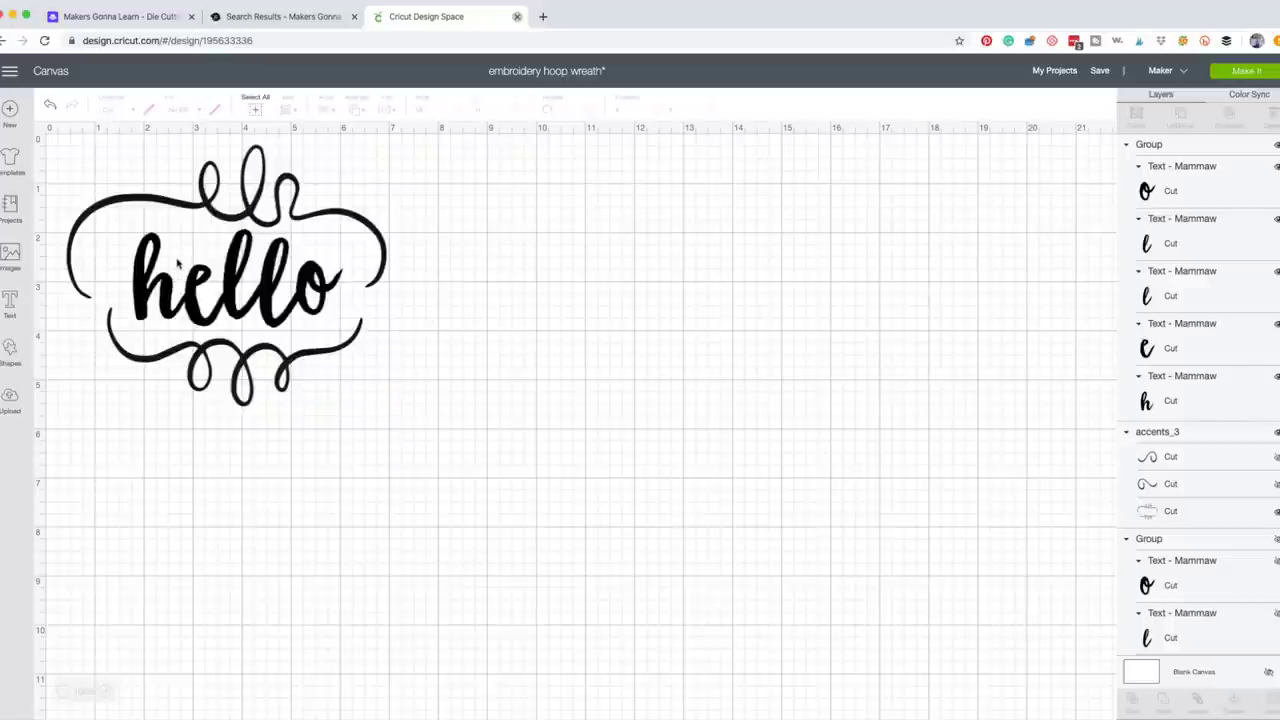
Weld the hello lettering and flourish frame into one shape and position it at about X 0.40, Y 0.31.
drag(388, 390, 130, 146)
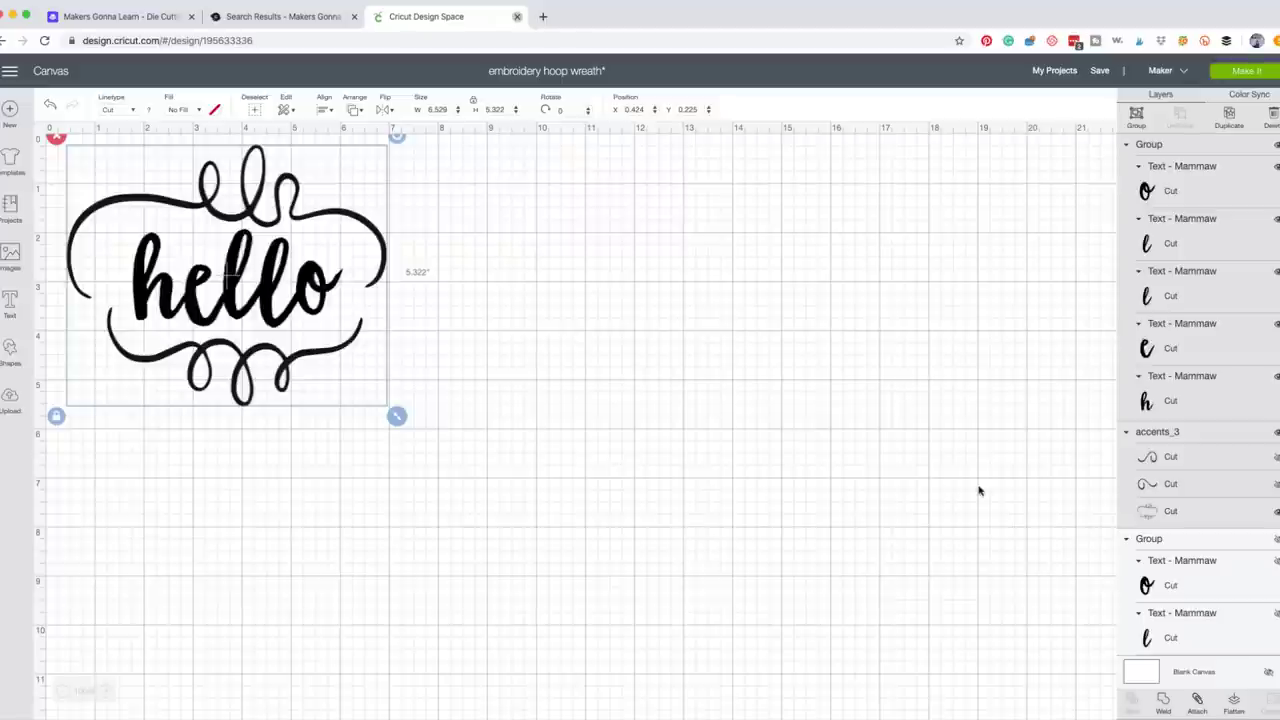
click(1166, 703)
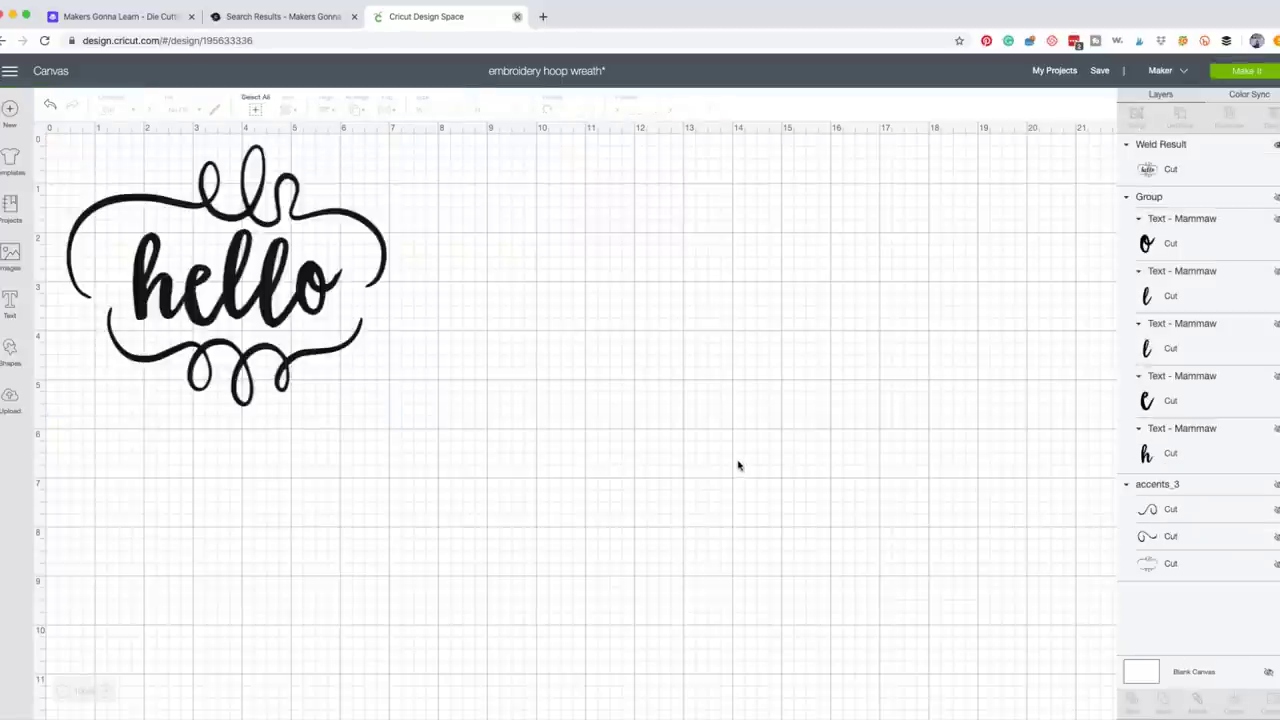
mouse_move(313, 312)
mouse_down()
mouse_move(631, 384)
mouse_move(325, 338)
mouse_move(333, 345)
mouse_move(326, 324)
mouse_up()
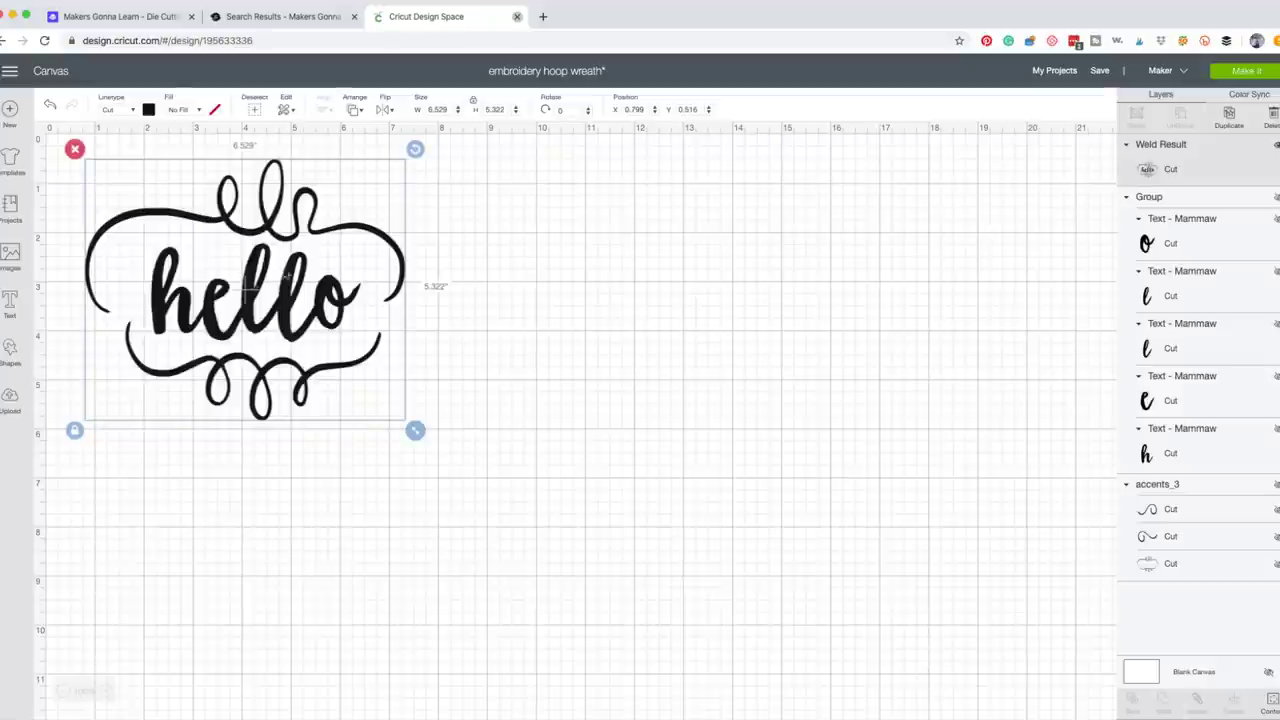
drag(249, 289, 229, 280)
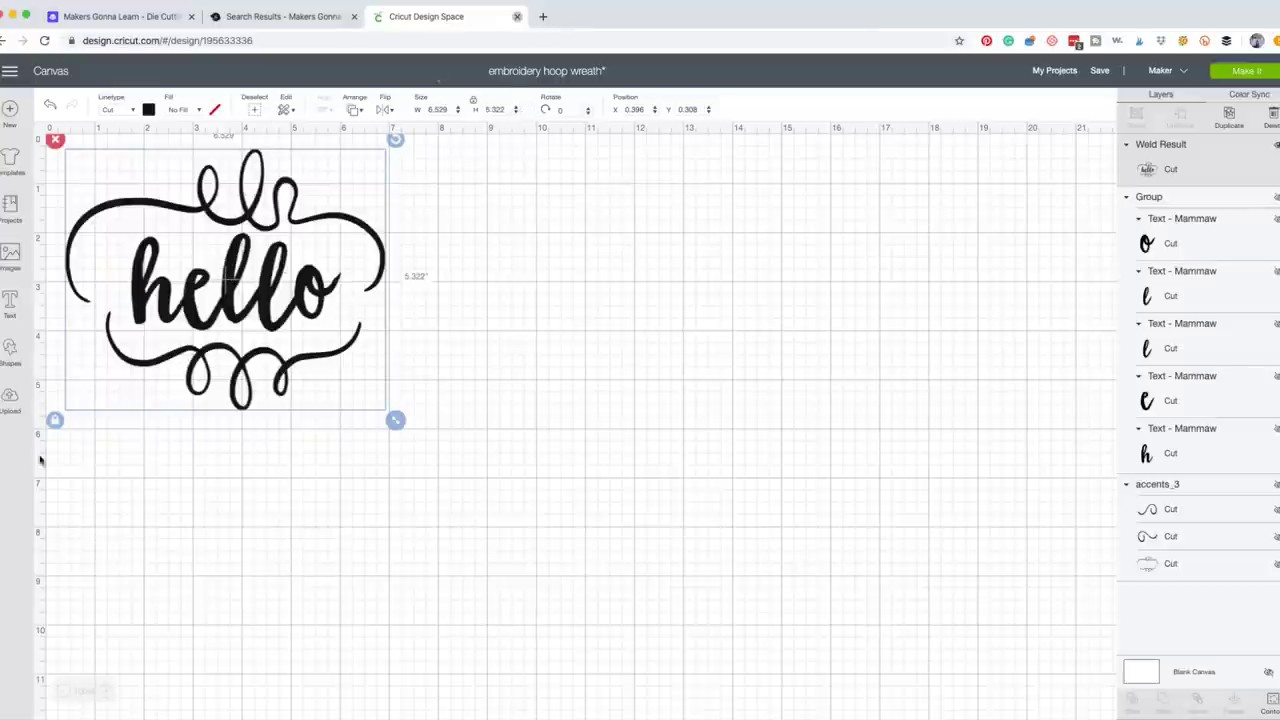
Unlock the welded design's proportions and set its height to 5.2 inches, leaving the width as is.
click(511, 109)
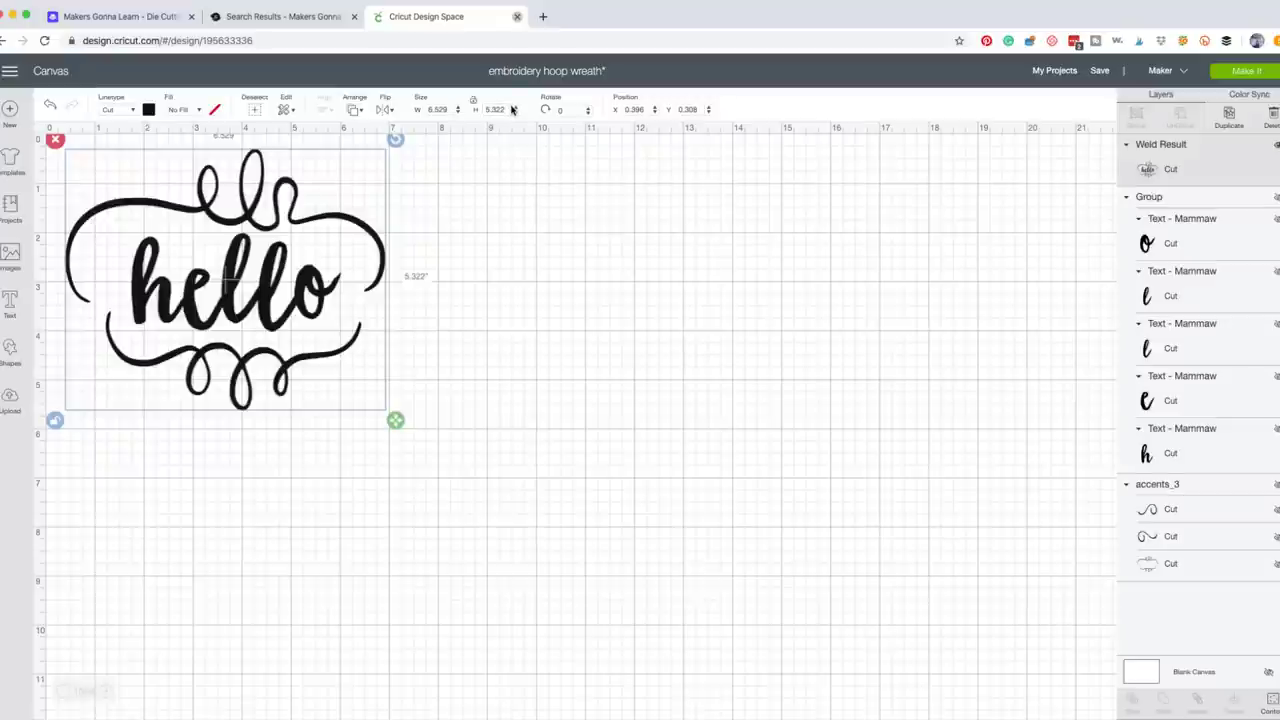
double_click(502, 113)
text(5.2)
key(Tab)
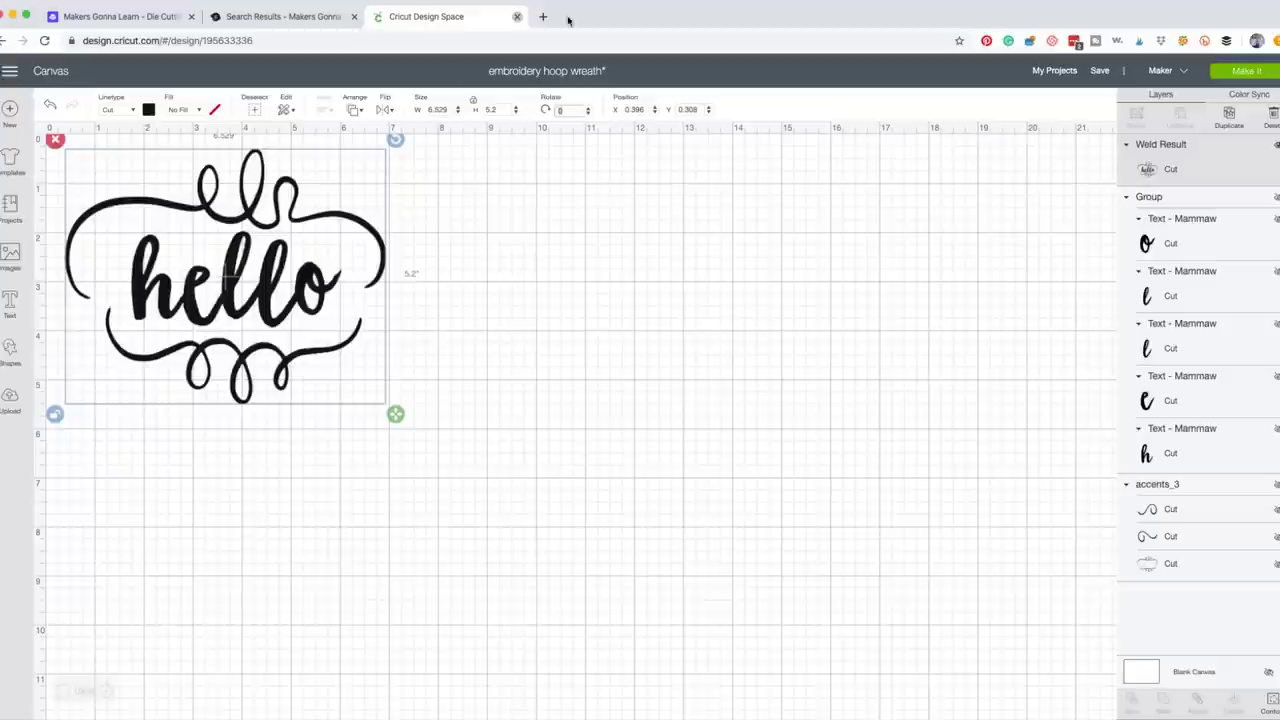
Prepare the design for cutting with Mirror turned on for the mat and the material set to Everyday Iron-On.
click(1273, 76)
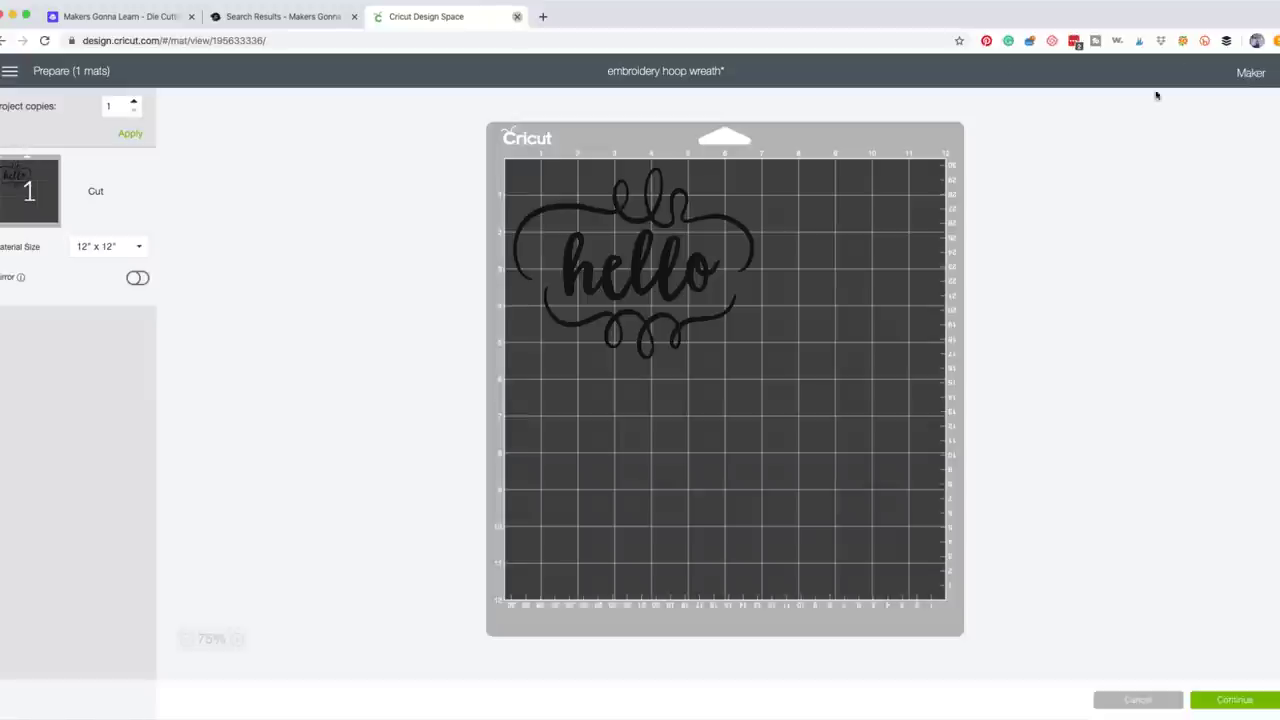
click(137, 278)
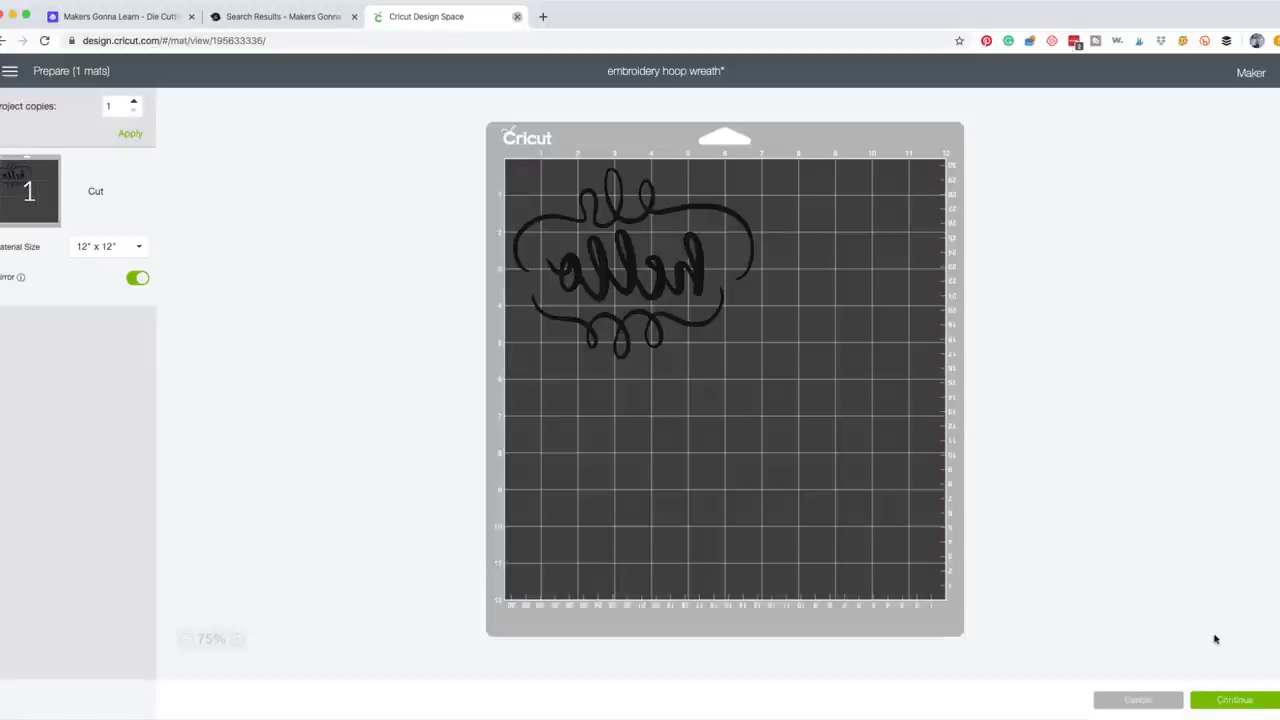
click(1235, 700)
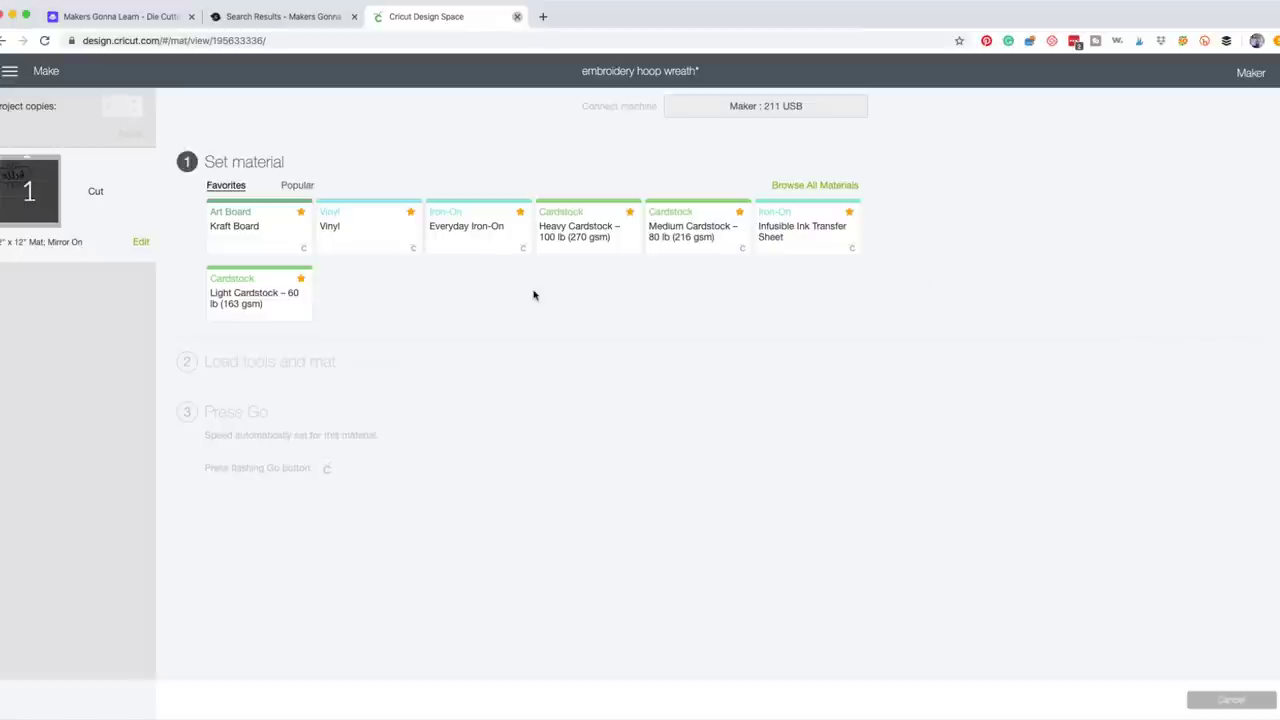
click(470, 236)
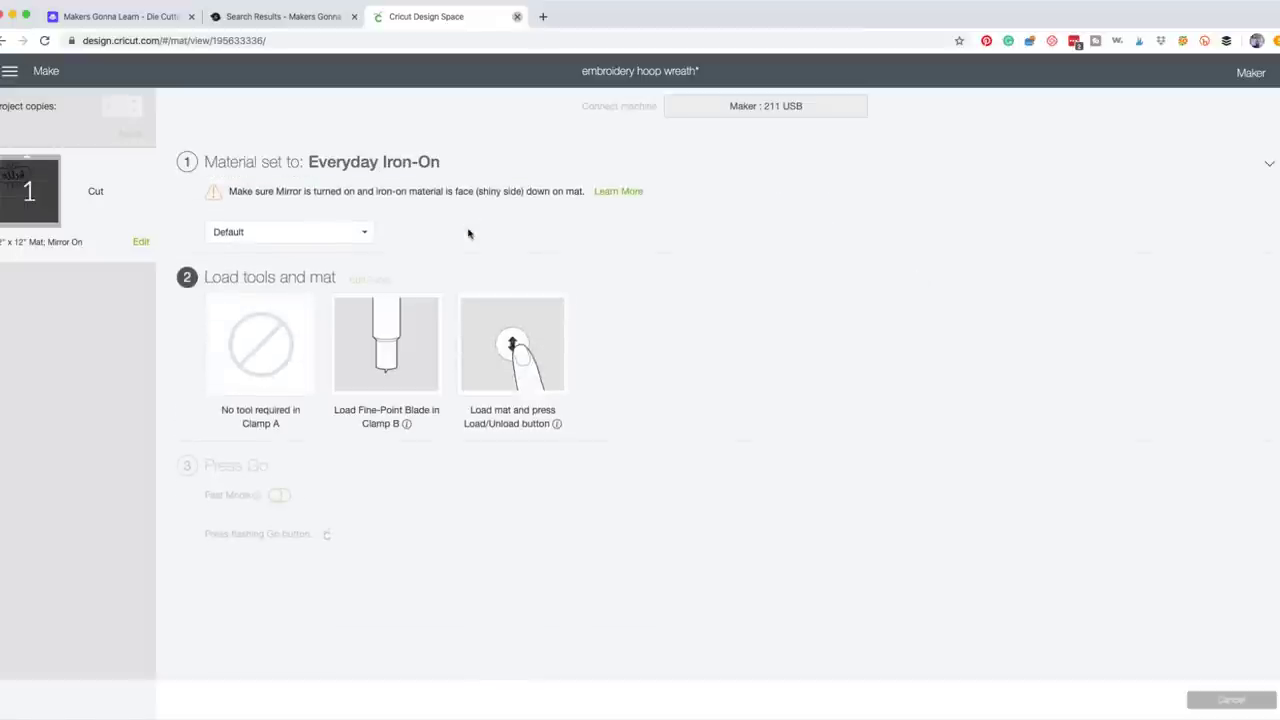